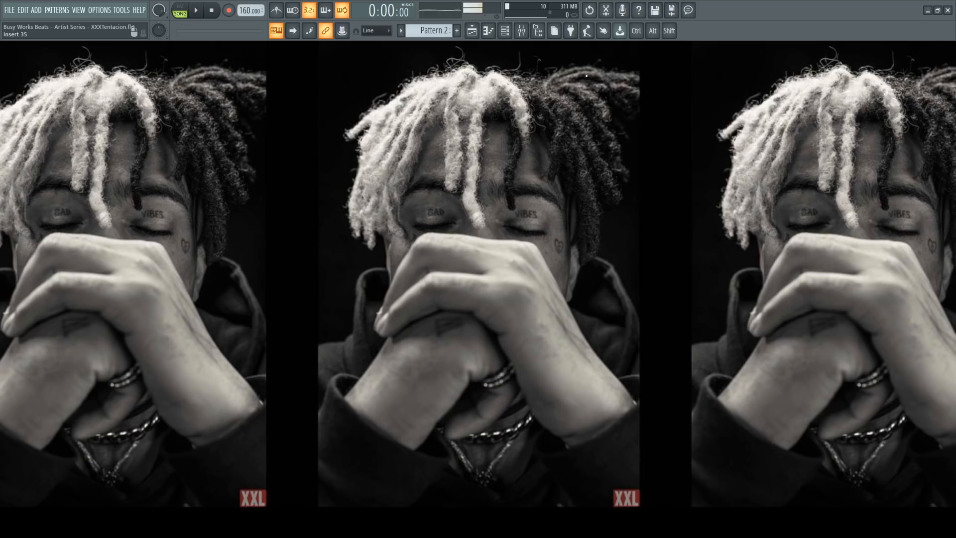
Step: Open the Serum channel's piano roll in Pattern 2 and audition the stacked scale notes in bar 4 from C4 up to C5
{"action": "left_click", "coordinate": [505, 30]}
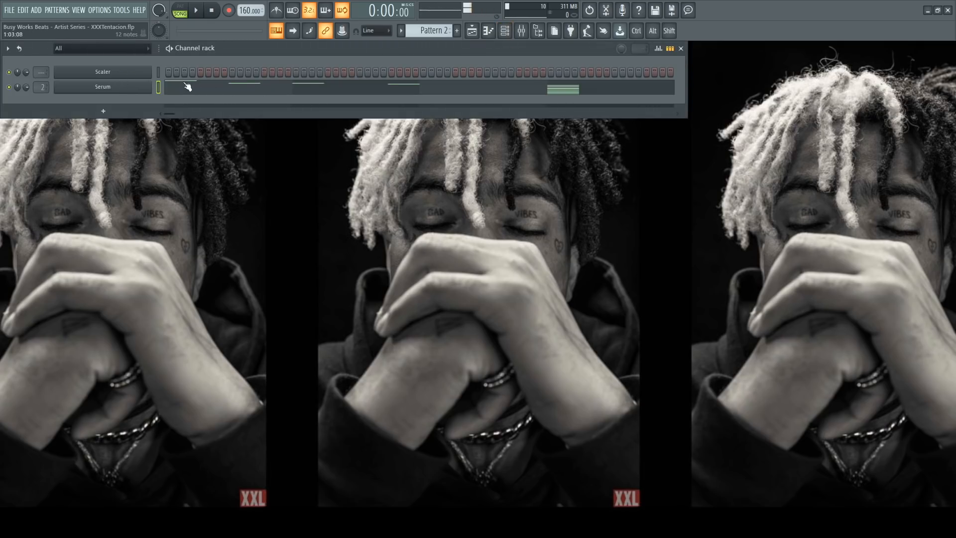
{"action": "left_click", "coordinate": [243, 88]}
{"action": "left_click", "coordinate": [636, 351]}
{"action": "left_click", "coordinate": [624, 335]}
{"action": "left_click", "coordinate": [628, 325]}
{"action": "left_click", "coordinate": [626, 308]}
{"action": "left_click", "coordinate": [625, 290]}
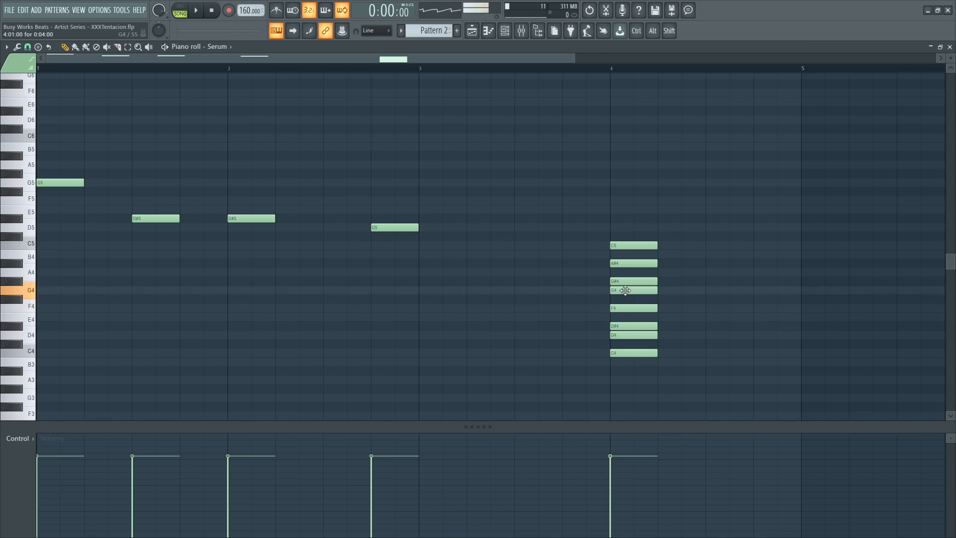
{"action": "left_click", "coordinate": [625, 281]}
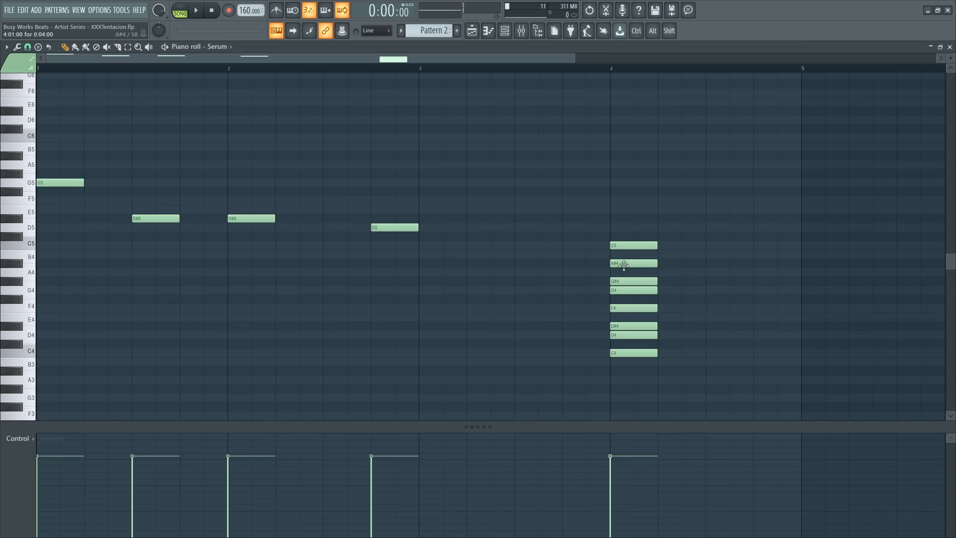
{"action": "left_click", "coordinate": [623, 264]}
{"action": "left_click", "coordinate": [621, 245]}
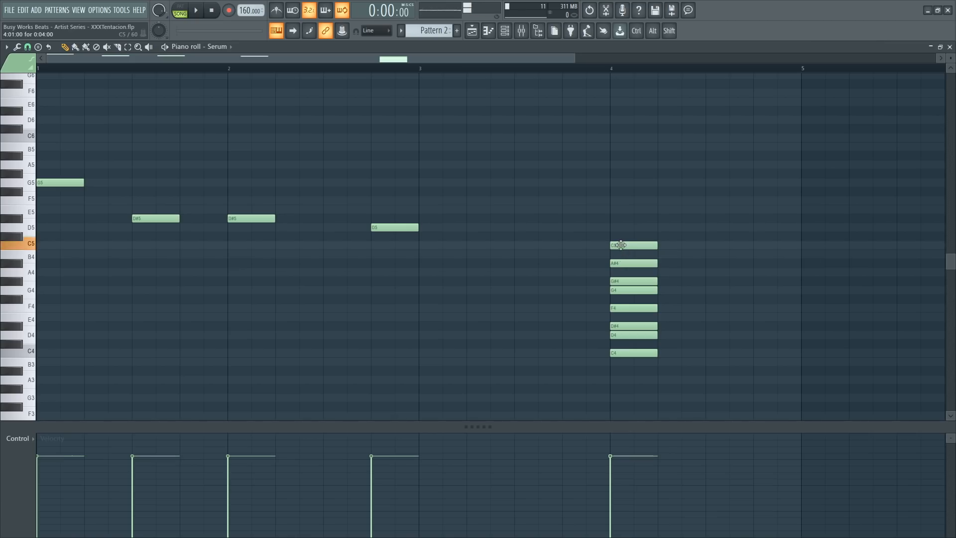
Step: Audition the D4, F4, G4, G#4 and C5 notes of the scale column again
{"action": "left_click", "coordinate": [634, 334]}
{"action": "left_click", "coordinate": [630, 307]}
{"action": "left_click", "coordinate": [630, 290]}
{"action": "left_click", "coordinate": [626, 281]}
{"action": "left_click", "coordinate": [624, 245]}
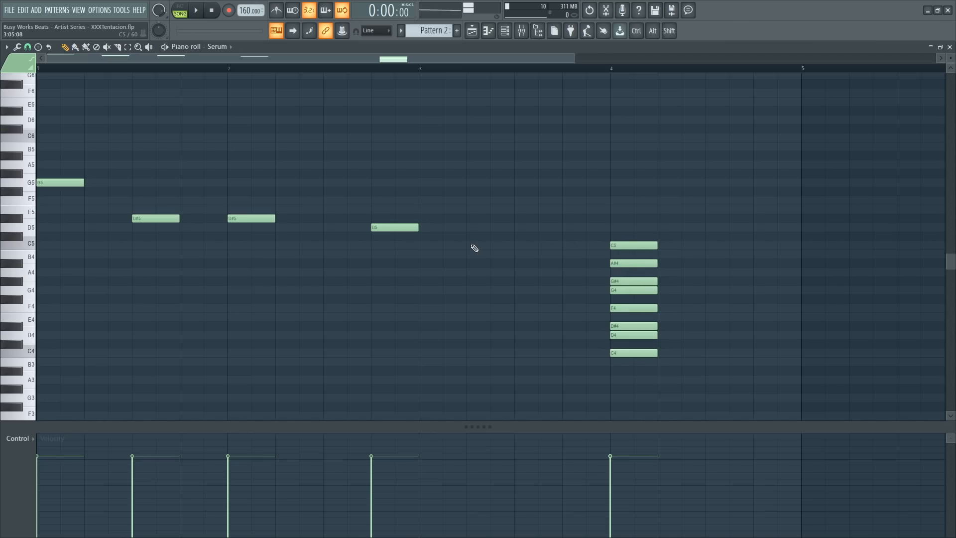
Step: Spread out the melody so the two D#5 notes start bars 2 and 3 and the D5 starts bar 4
{"action": "left_click", "coordinate": [134, 221]}
{"action": "left_click_drag", "start_coordinate": [62, 152], "coordinate": [144, 169]}
{"action": "left_click_drag", "start_coordinate": [513, 267], "coordinate": [64, 145]}
{"action": "left_click_drag", "start_coordinate": [577, 197], "coordinate": [661, 350]}
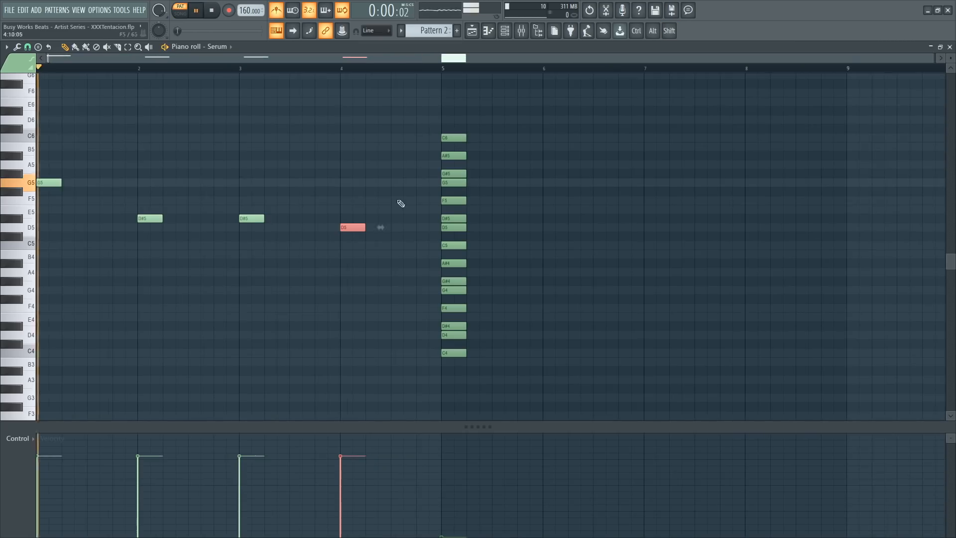
Step: Play the melody, shift the bar 4 D5 one beat to the right and add a second D5 after it
{"action": "key", "text": "space"}
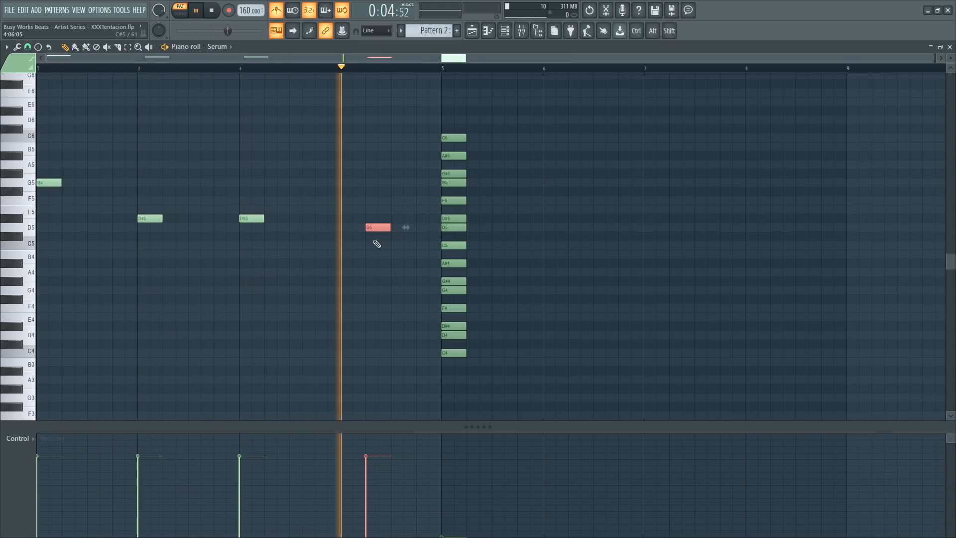
{"action": "key", "text": "space"}
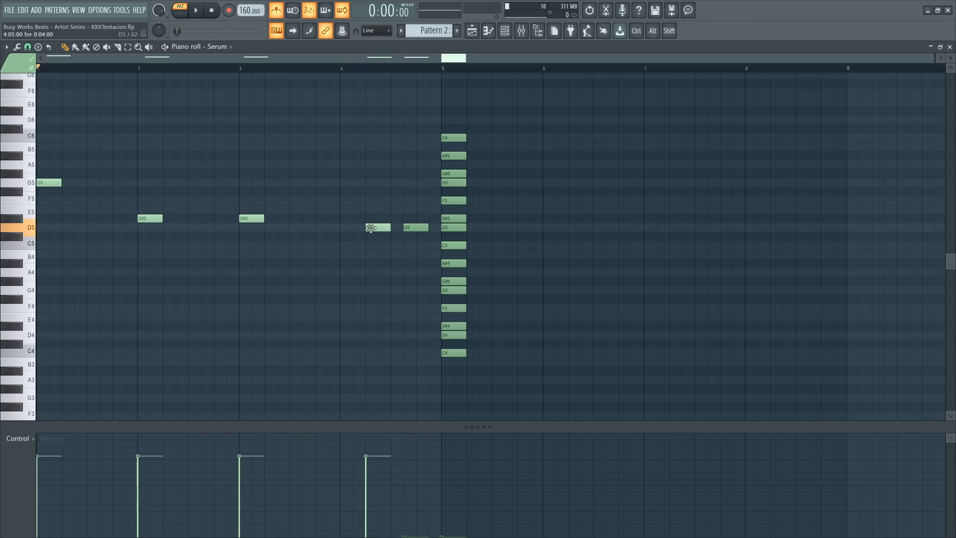
{"action": "left_click", "coordinate": [413, 227]}
Step: Compare the melody's phrases by selecting the opening notes and the two closing D5 notes in groups, and play the pattern
{"action": "left_click_drag", "start_coordinate": [290, 250], "coordinate": [47, 146]}
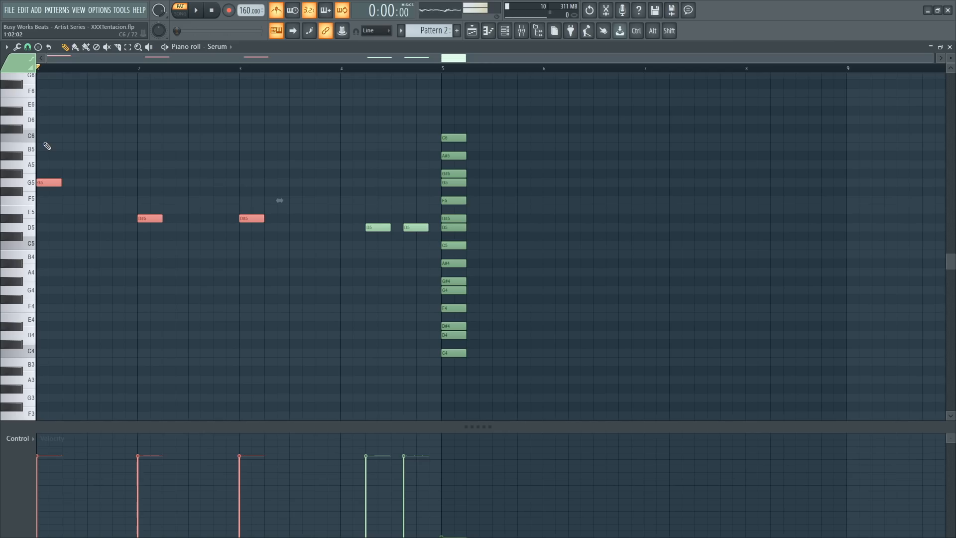
{"action": "mouse_move", "coordinate": [288, 275]}
{"action": "left_mouse_down"}
{"action": "mouse_move", "coordinate": [232, 182]}
{"action": "mouse_move", "coordinate": [37, 107]}
{"action": "mouse_move", "coordinate": [55, 147]}
{"action": "mouse_move", "coordinate": [106, 199]}
{"action": "mouse_move", "coordinate": [271, 284]}
{"action": "left_mouse_up"}
{"action": "left_click_drag", "start_coordinate": [337, 206], "coordinate": [413, 249]}
{"action": "left_click_drag", "start_coordinate": [349, 178], "coordinate": [425, 248]}
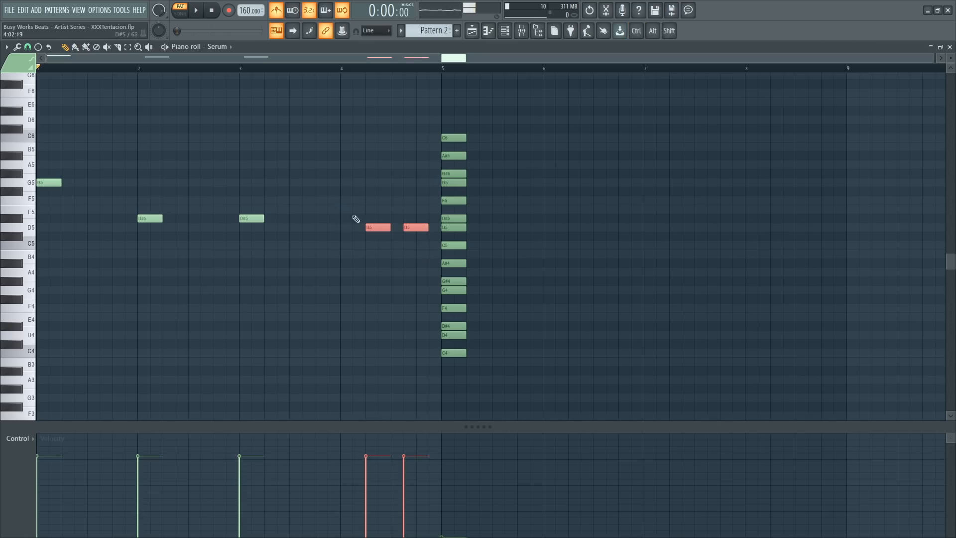
{"action": "left_click_drag", "start_coordinate": [54, 154], "coordinate": [214, 233]}
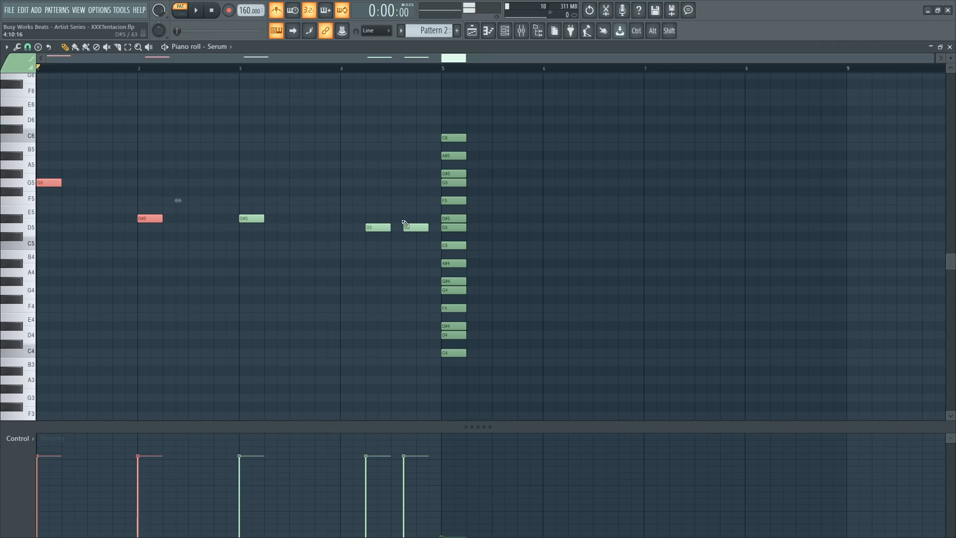
{"action": "left_click", "coordinate": [294, 171], "text": "ctrl"}
{"action": "left_click_drag", "start_coordinate": [343, 179], "coordinate": [407, 243]}
{"action": "left_click", "coordinate": [387, 273], "text": "ctrl"}
{"action": "key", "text": "space"}
{"action": "key", "text": "space"}
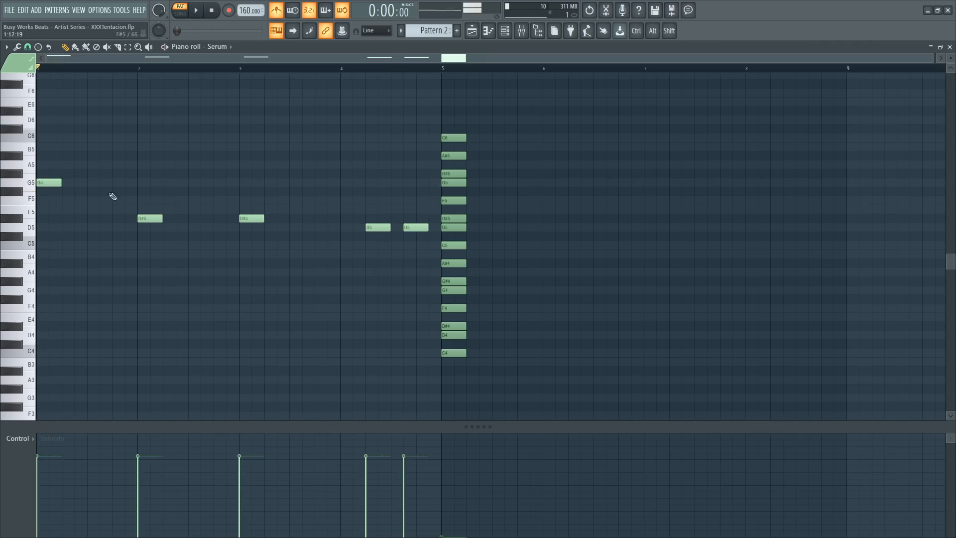
Step: Pick out the chord tones G5, D#5 and C5 in the bar 5 scale column
{"action": "left_click", "coordinate": [455, 189]}
{"action": "left_click", "coordinate": [454, 218], "text": "ctrl+shift"}
{"action": "left_click", "coordinate": [455, 243], "text": "ctrl+shift"}
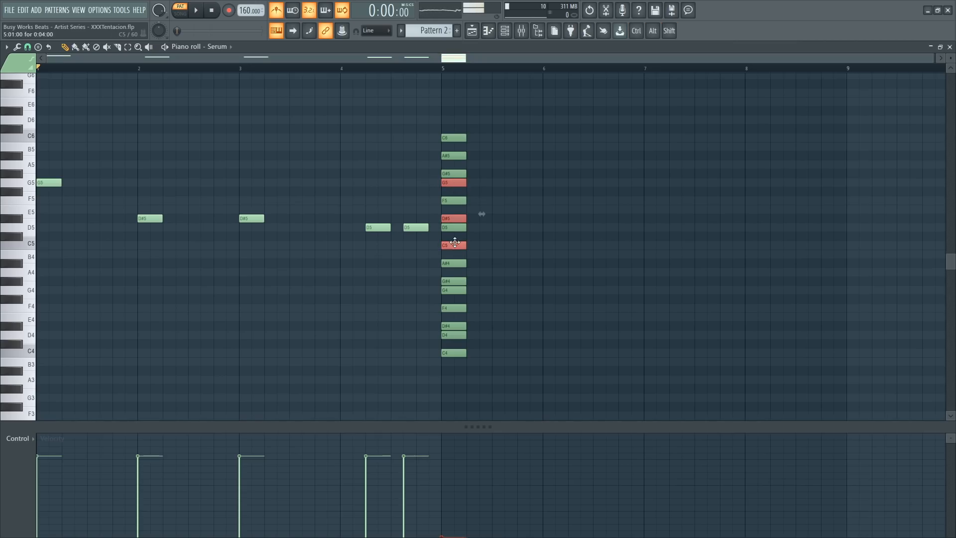
{"action": "left_click", "coordinate": [264, 155], "text": "ctrl"}
{"action": "left_click", "coordinate": [455, 189], "text": "ctrl+shift"}
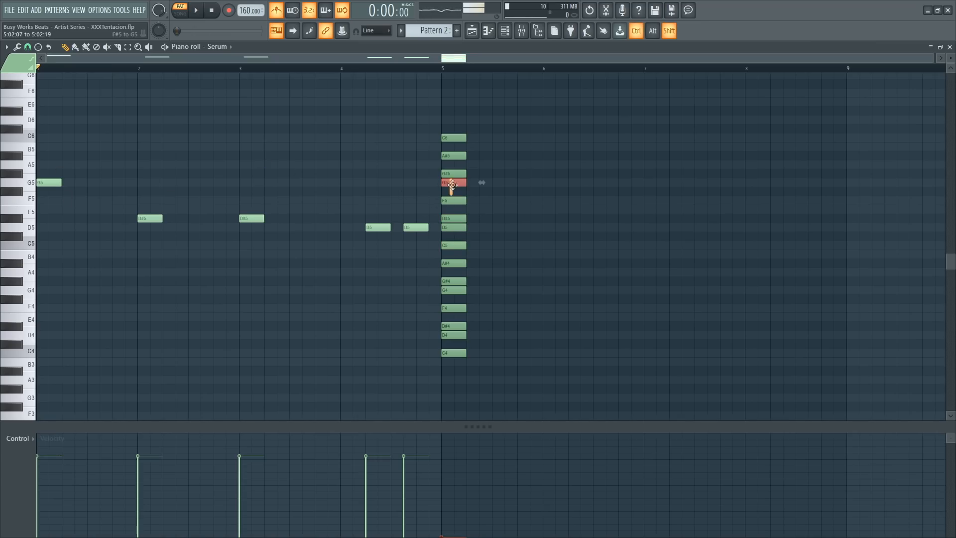
{"action": "left_click", "coordinate": [454, 218], "text": "ctrl+shift"}
{"action": "left_click", "coordinate": [454, 244], "text": "ctrl+shift"}
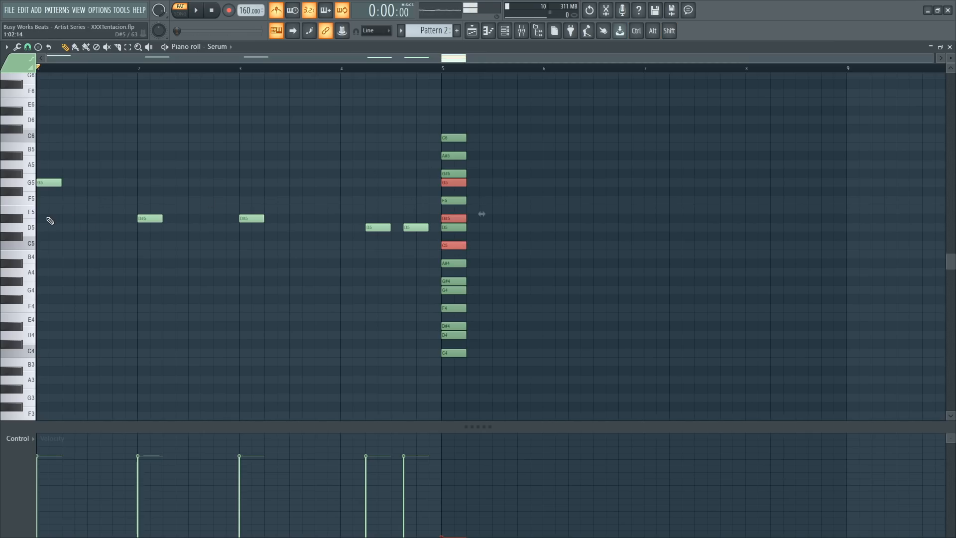
Step: Add D#5 and C5 under the bar 1 G5 to form a chord, and play it
{"action": "left_click", "coordinate": [49, 219]}
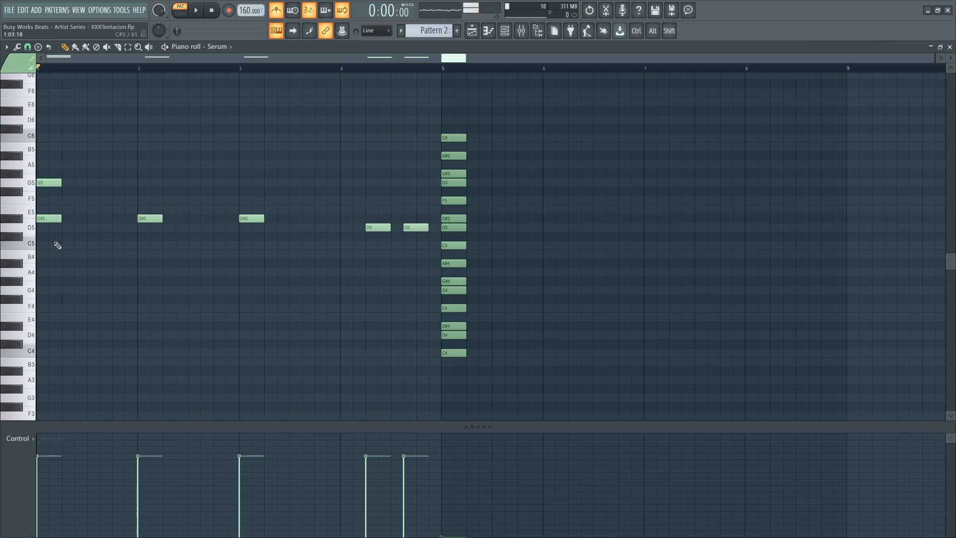
{"action": "left_click", "coordinate": [57, 245]}
{"action": "left_click_drag", "start_coordinate": [64, 247], "coordinate": [53, 248]}
{"action": "key", "text": "space"}
{"action": "key", "text": "space"}
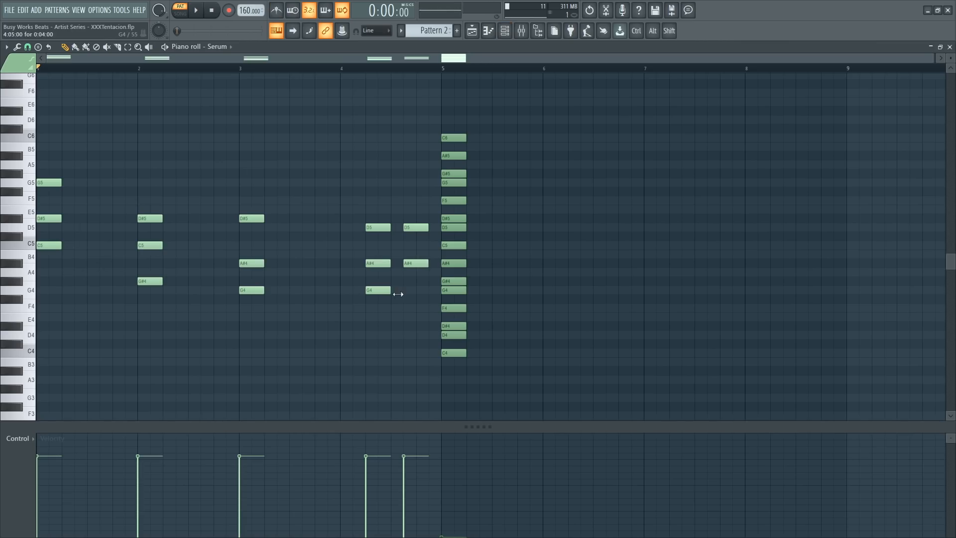
Step: Add G4 to the last chord in bar 4 and play back the chord progression
{"action": "left_click", "coordinate": [408, 291]}
{"action": "key", "text": "space"}
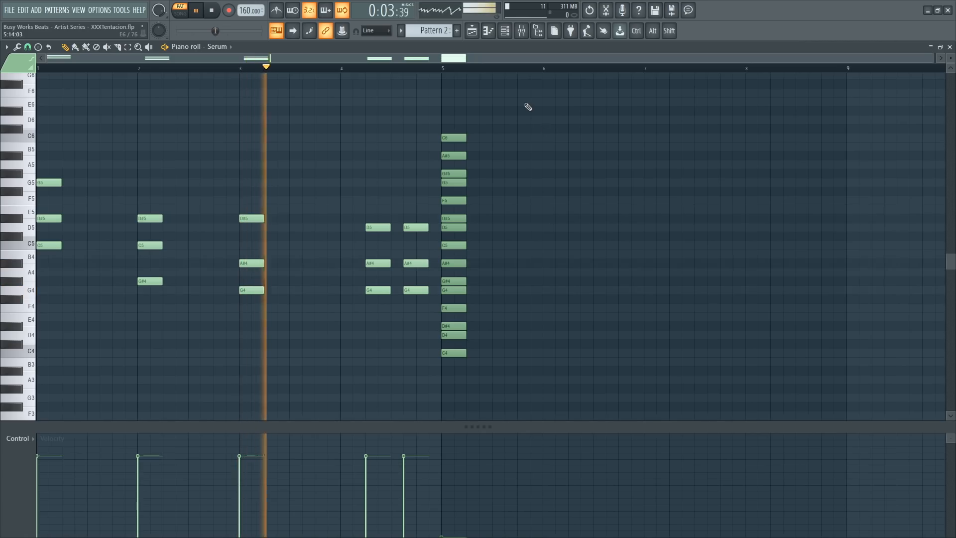
{"action": "key", "text": "space"}
Step: Open the Serum plugin, enable its MG Low 12 filter and adjust the cutoff
{"action": "key", "text": "F6"}
{"action": "left_click", "coordinate": [118, 91]}
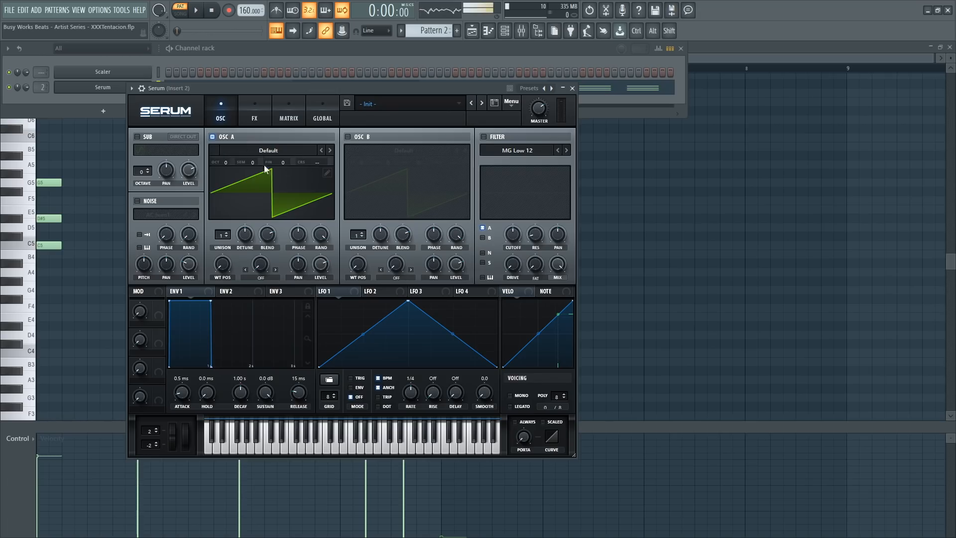
{"action": "left_click", "coordinate": [484, 137]}
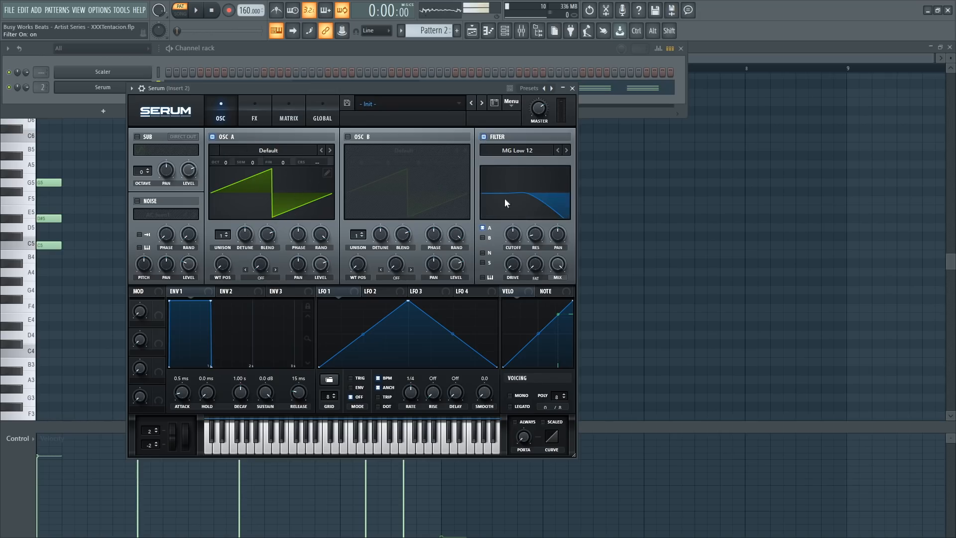
{"action": "mouse_move", "coordinate": [510, 243]}
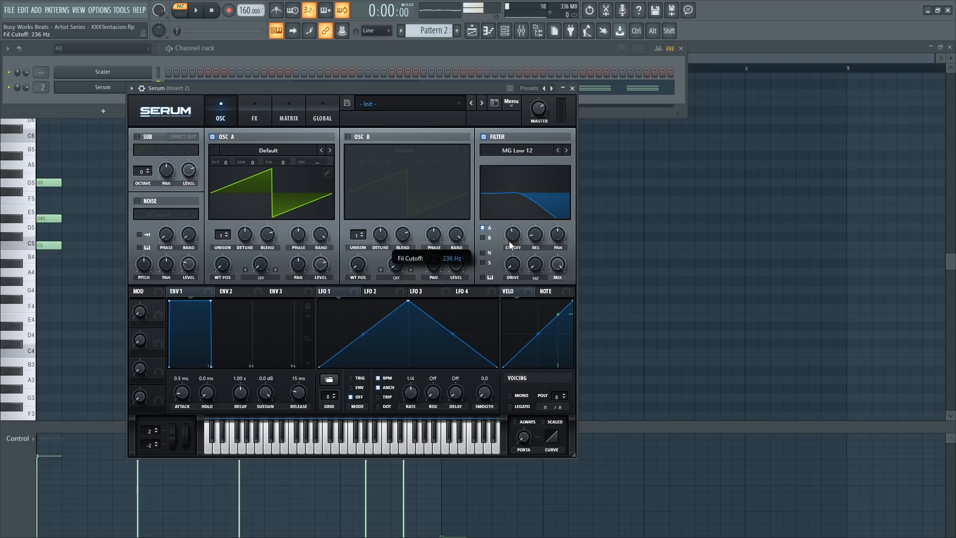
{"action": "left_click_drag", "start_coordinate": [511, 243], "coordinate": [510, 230]}
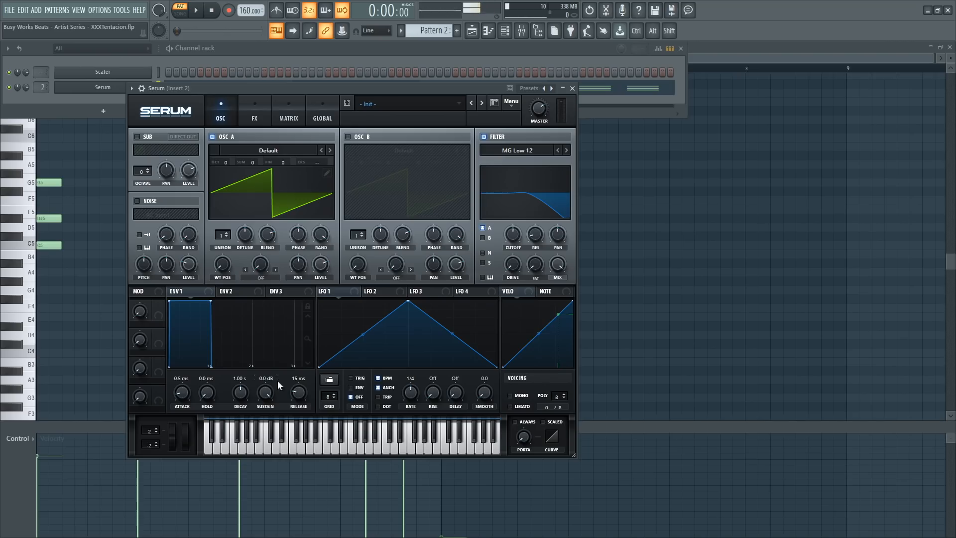
Step: Set Envelope 1's sustain to -oo dB and its release to 876 ms, and play the pattern
{"action": "left_click_drag", "start_coordinate": [258, 395], "coordinate": [244, 497]}
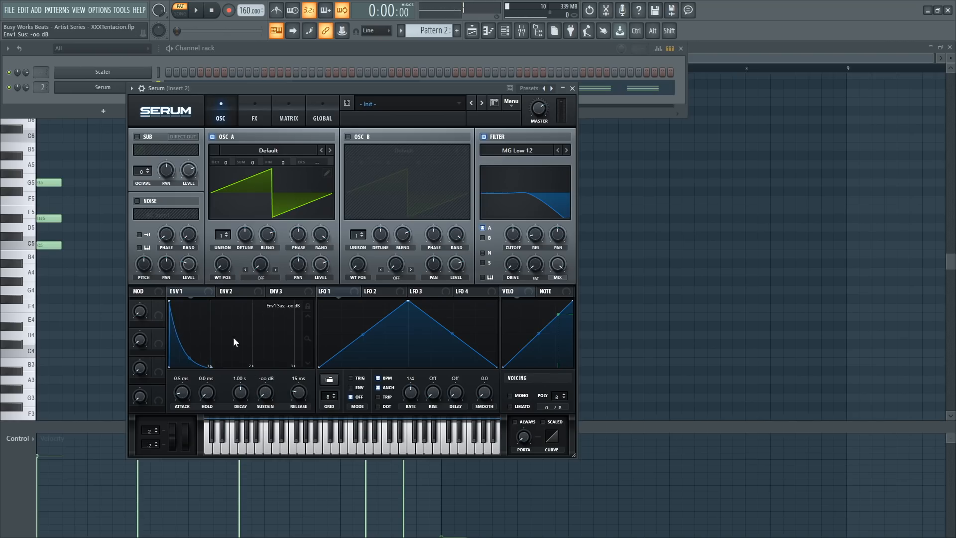
{"action": "left_click_drag", "start_coordinate": [298, 393], "coordinate": [295, 364]}
{"action": "key", "text": "space"}
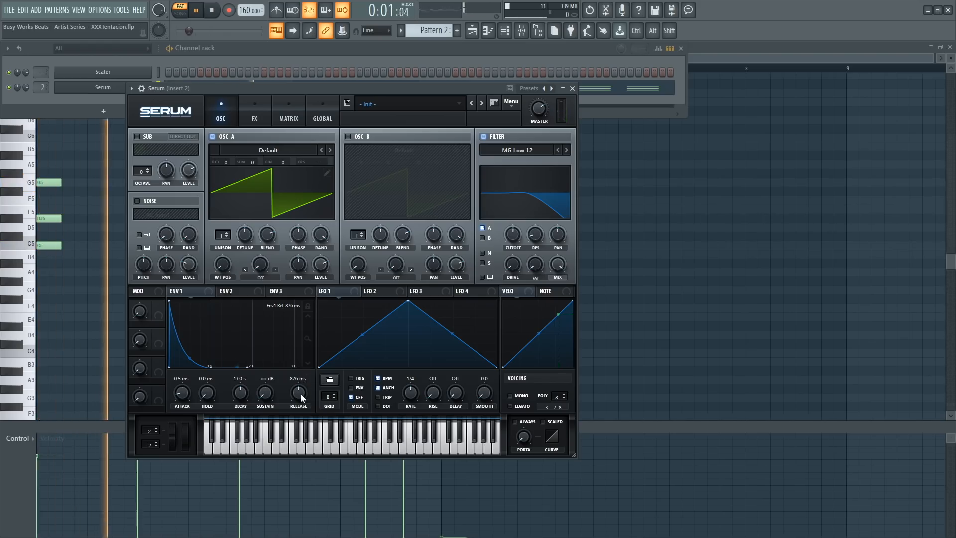
Step: Lower the filter cutoff and raise the resonance to 38%, and play the pattern
{"action": "key", "text": "space"}
{"action": "left_click_drag", "start_coordinate": [515, 232], "coordinate": [541, 214]}
{"action": "key", "text": "space"}
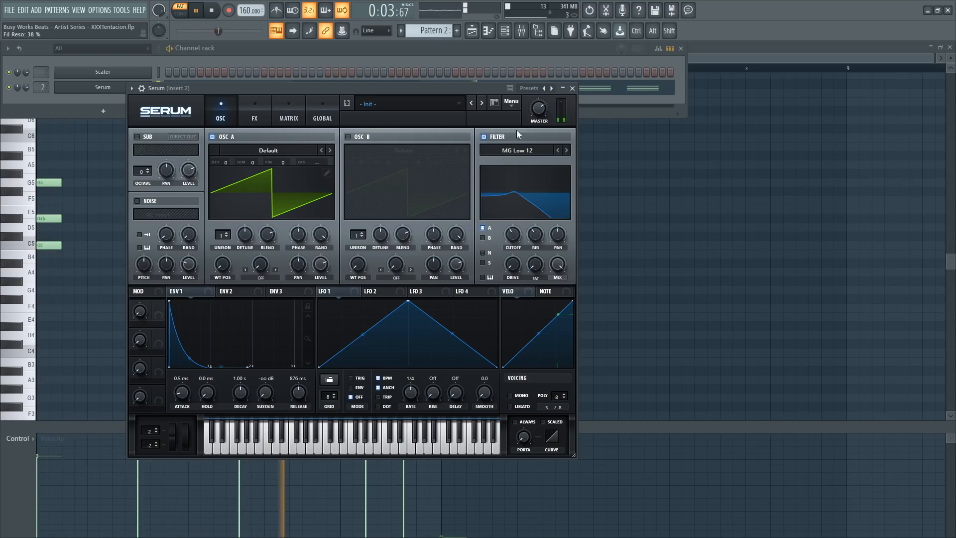
Step: Set oscillator A to 2 unison voices with a detune of 0.09
{"action": "left_click", "coordinate": [227, 233]}
{"action": "mouse_move", "coordinate": [247, 239]}
{"action": "left_mouse_down"}
{"action": "mouse_move", "coordinate": [246, 259]}
{"action": "mouse_move", "coordinate": [247, 239]}
{"action": "left_mouse_up"}
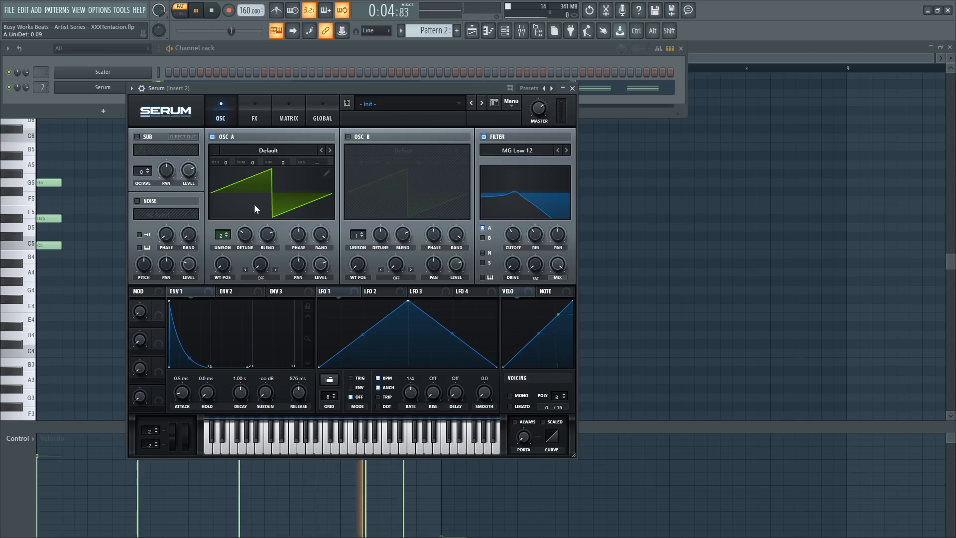
{"action": "key", "text": "space"}
Step: Load the analog Basic Shapes wavetable into oscillator A and listen to the pattern
{"action": "left_click", "coordinate": [299, 149]}
{"action": "mouse_move", "coordinate": [256, 162]}
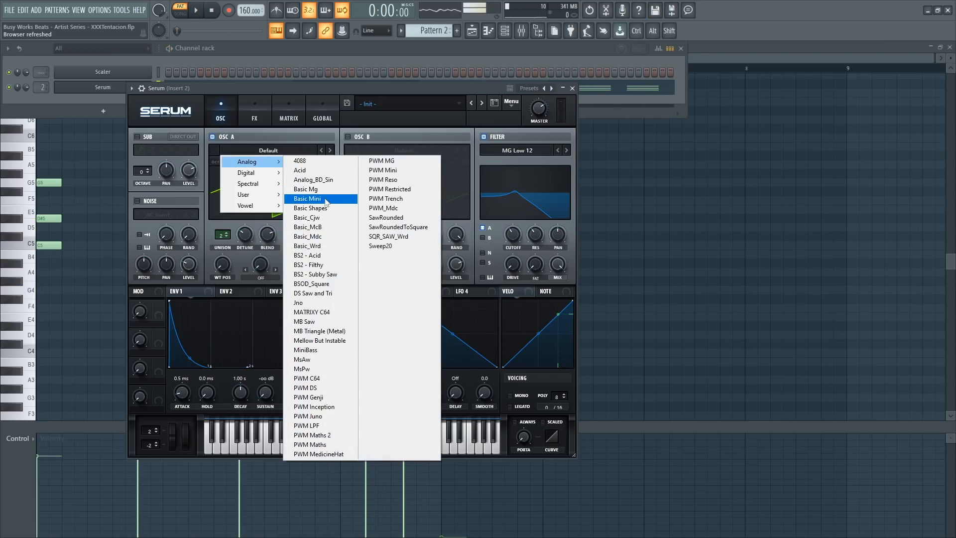
{"action": "left_click", "coordinate": [319, 208]}
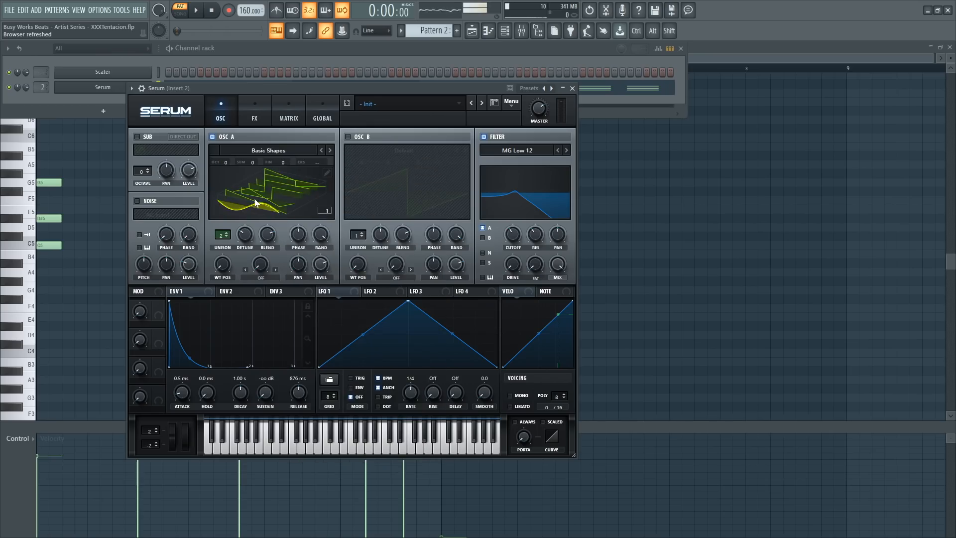
{"action": "key", "text": "space"}
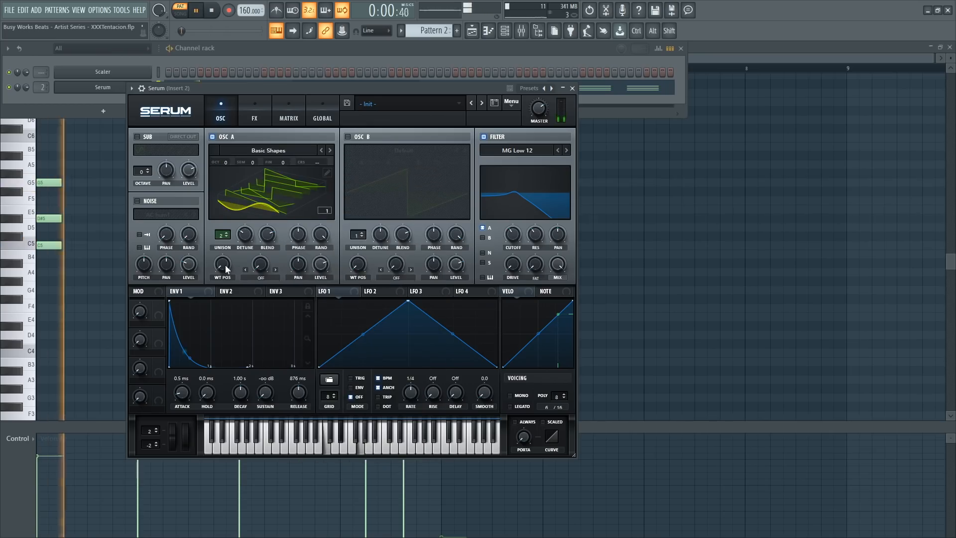
{"action": "key", "text": "space"}
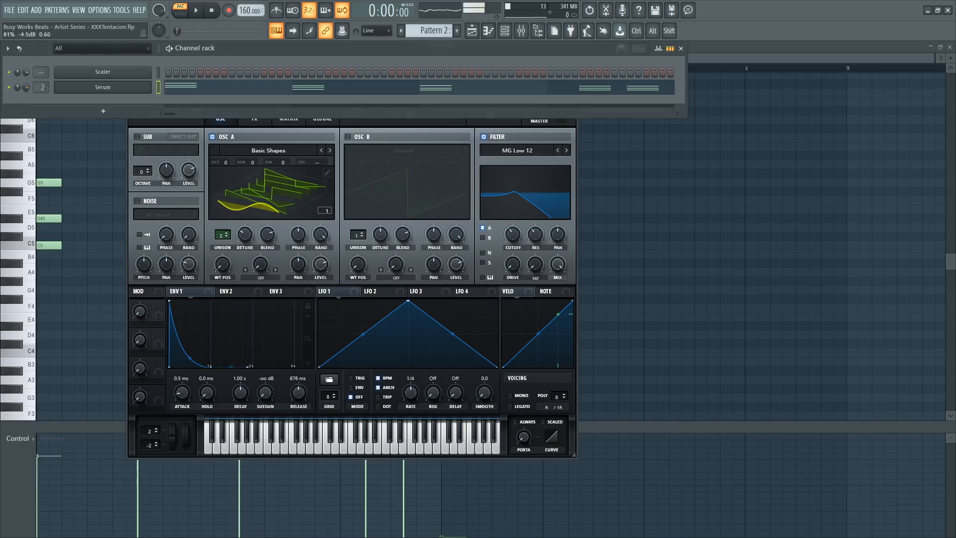
Step: Set oscillator A's wavetable position to 3, listen to the pattern and return to the piano roll
{"action": "left_click", "coordinate": [228, 189]}
{"action": "left_click", "coordinate": [228, 190]}
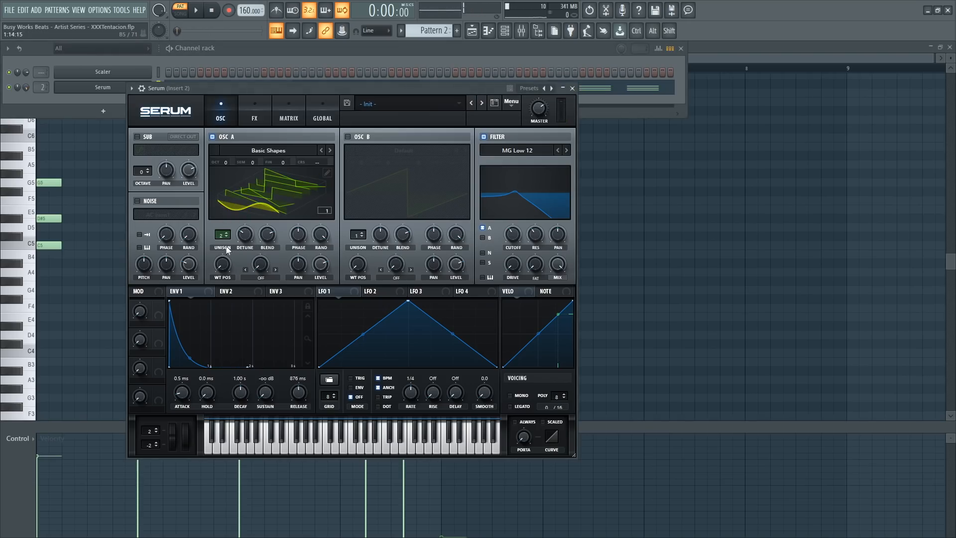
{"action": "left_click_drag", "start_coordinate": [224, 263], "coordinate": [224, 250]}
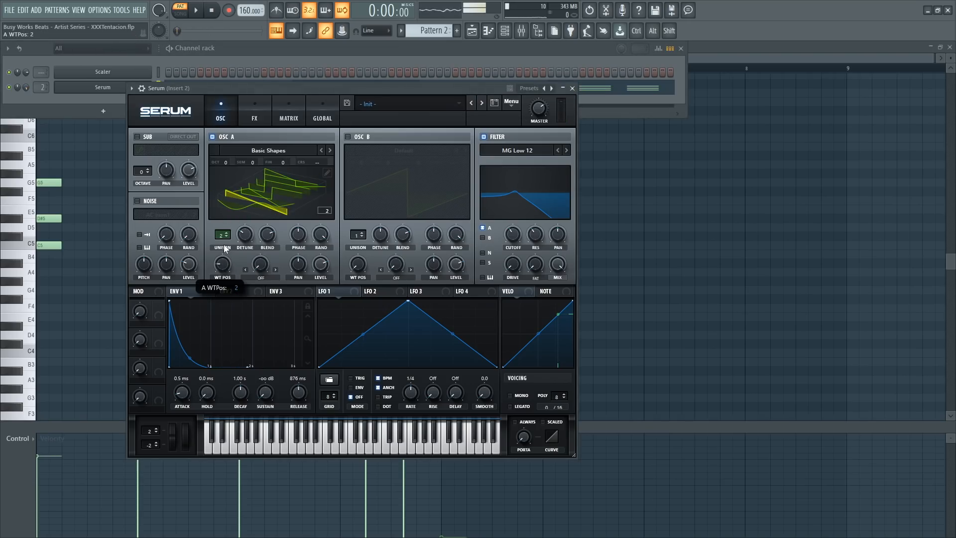
{"action": "key", "text": "space"}
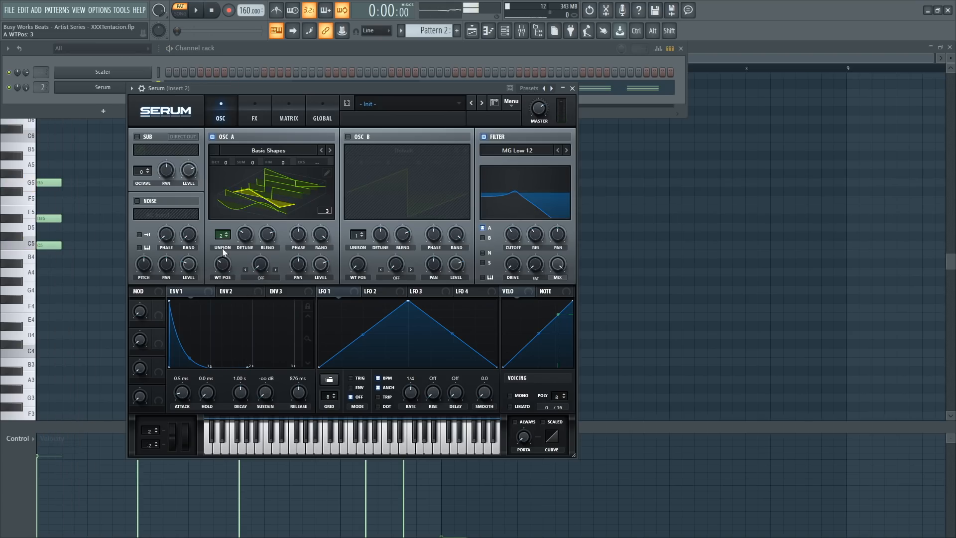
{"action": "key", "text": "space"}
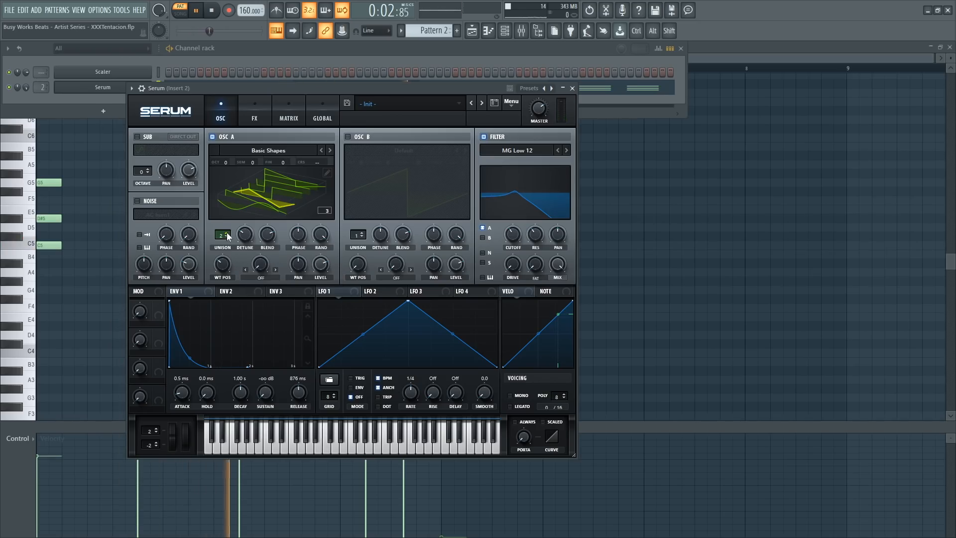
{"action": "left_click", "coordinate": [688, 278]}
{"action": "key", "text": "space"}
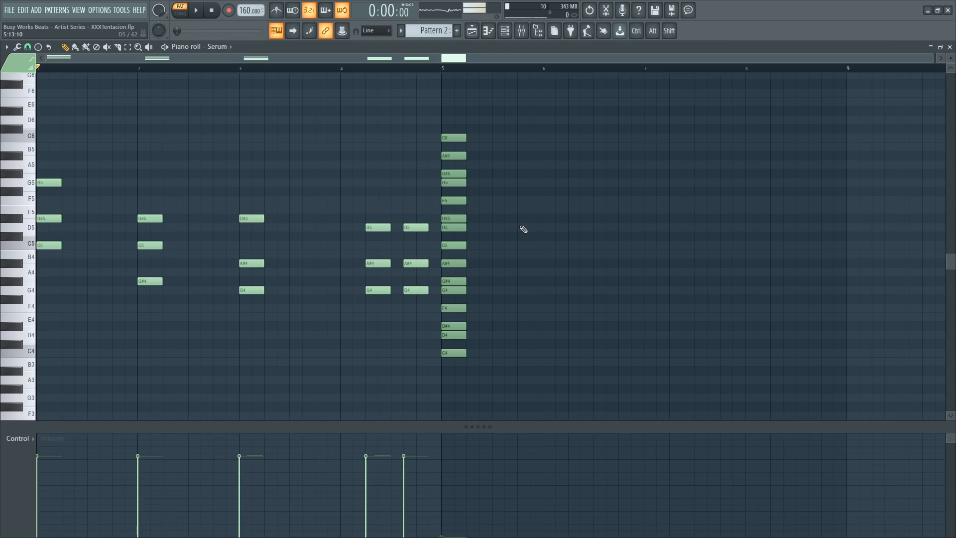
Step: Leave the piano roll, listen to the arrangement in song mode and open the Serum instrument
{"action": "left_click_drag", "start_coordinate": [421, 321], "coordinate": [43, 99]}
{"action": "left_click", "coordinate": [119, 129]}
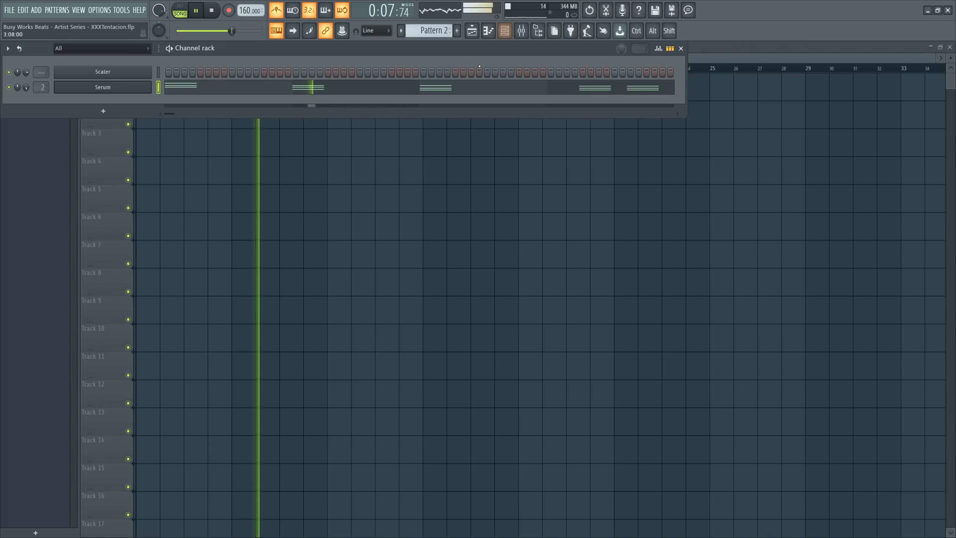
{"action": "left_click", "coordinate": [102, 87]}
{"action": "key", "text": "space"}
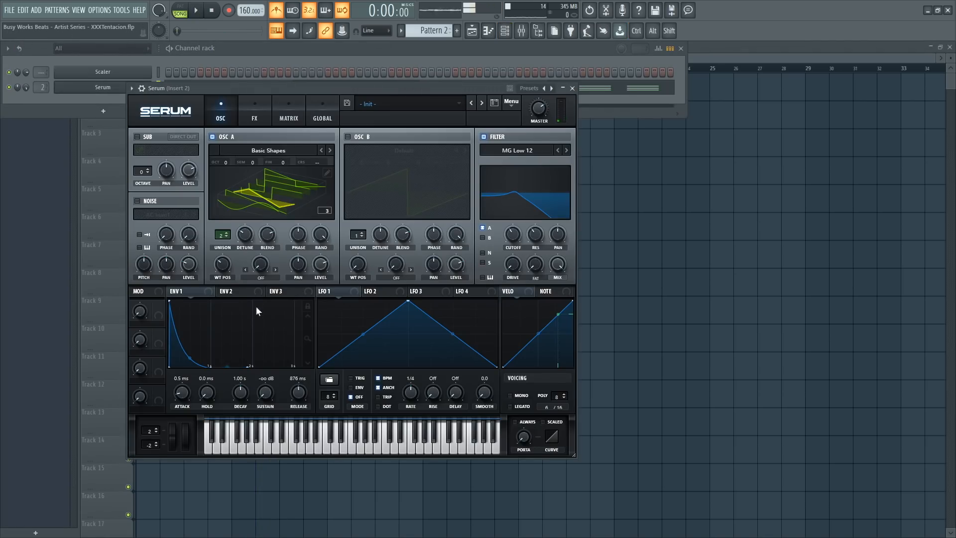
Step: Try modulating the filter cutoff with Env 2, set Env 2's sustain to 0.00%, and play the arrangement
{"action": "left_click", "coordinate": [235, 292]}
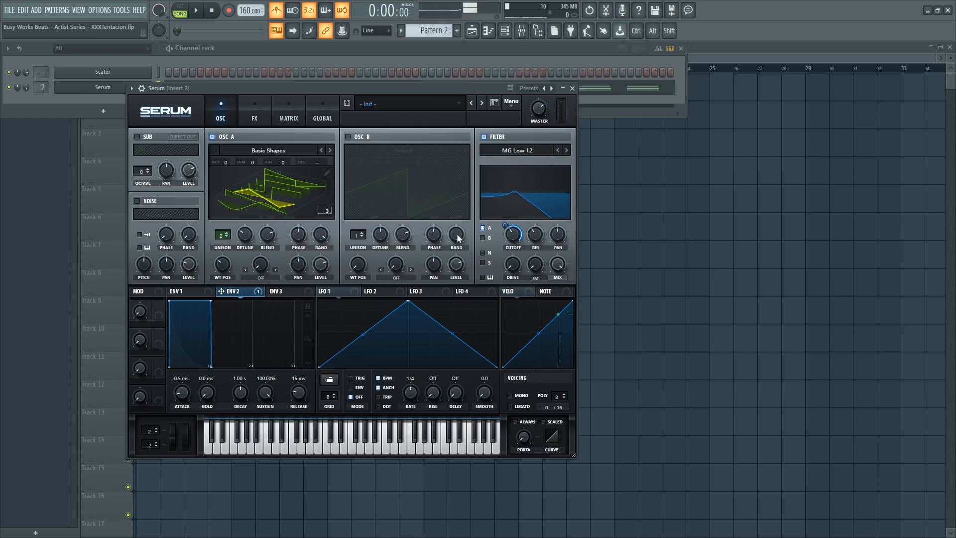
{"action": "left_click_drag", "start_coordinate": [510, 222], "coordinate": [515, 238]}
{"action": "left_click_drag", "start_coordinate": [252, 395], "coordinate": [223, 482]}
{"action": "key", "text": "space"}
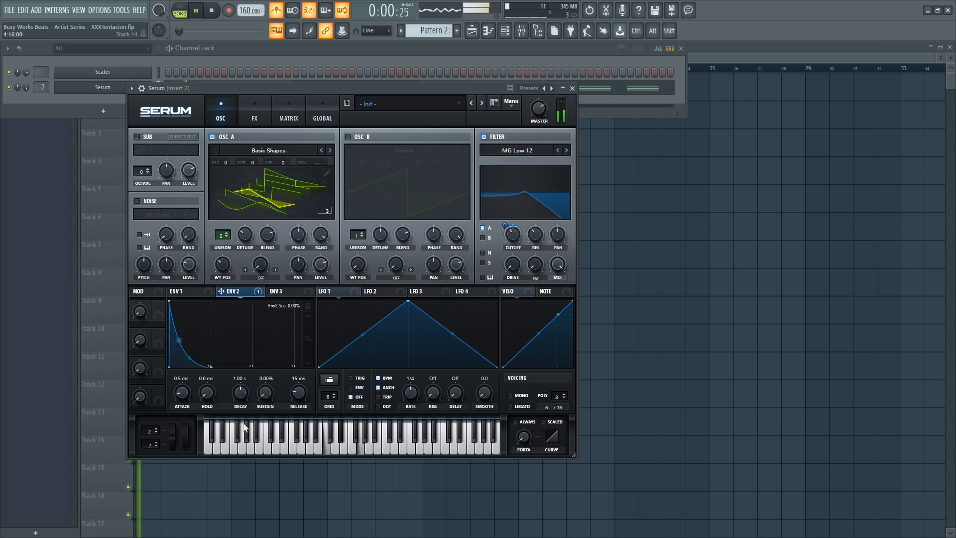
{"action": "key", "text": "space"}
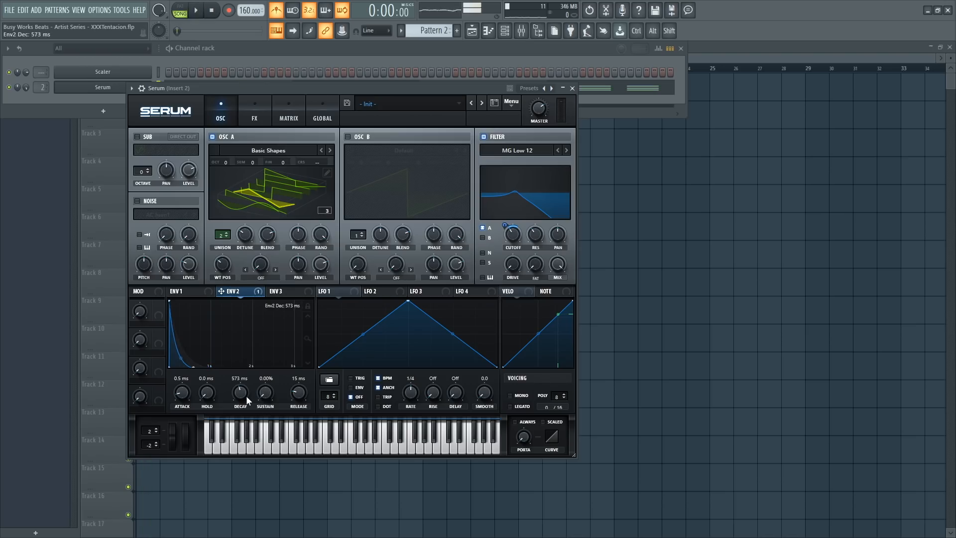
Step: Try an Env 2 attack of 634 ms, decay of 546 ms and release of 60 ms while playing the arrangement
{"action": "key", "text": "space"}
{"action": "left_click_drag", "start_coordinate": [246, 396], "coordinate": [189, 356]}
{"action": "key", "text": "space"}
{"action": "key", "text": "space"}
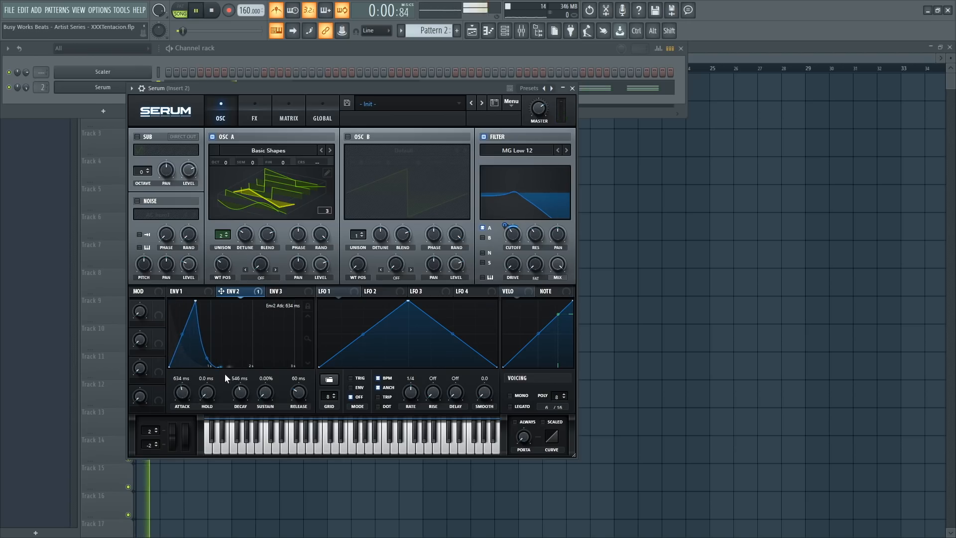
{"action": "key", "text": "space"}
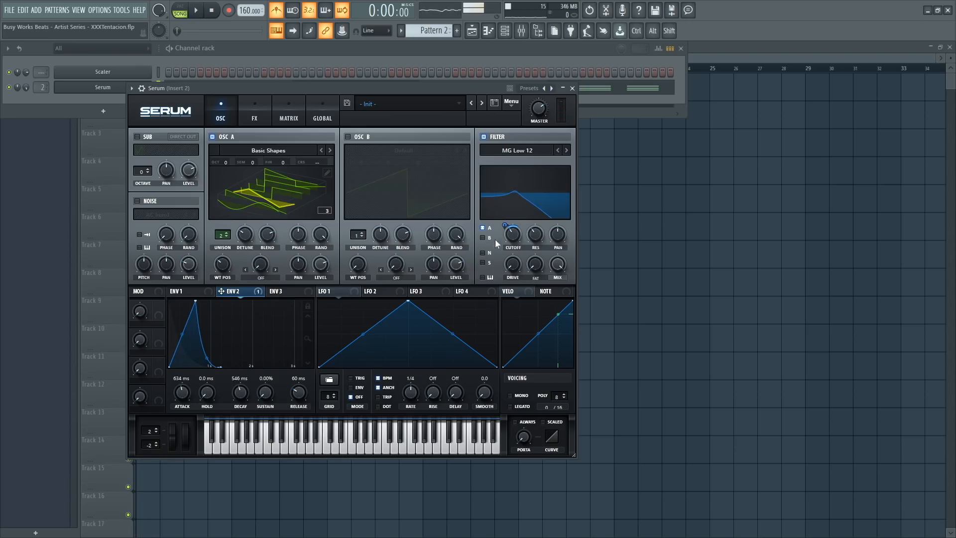
Step: Remove all modulators from the filter cutoff and listen to the sound
{"action": "right_click", "coordinate": [515, 243]}
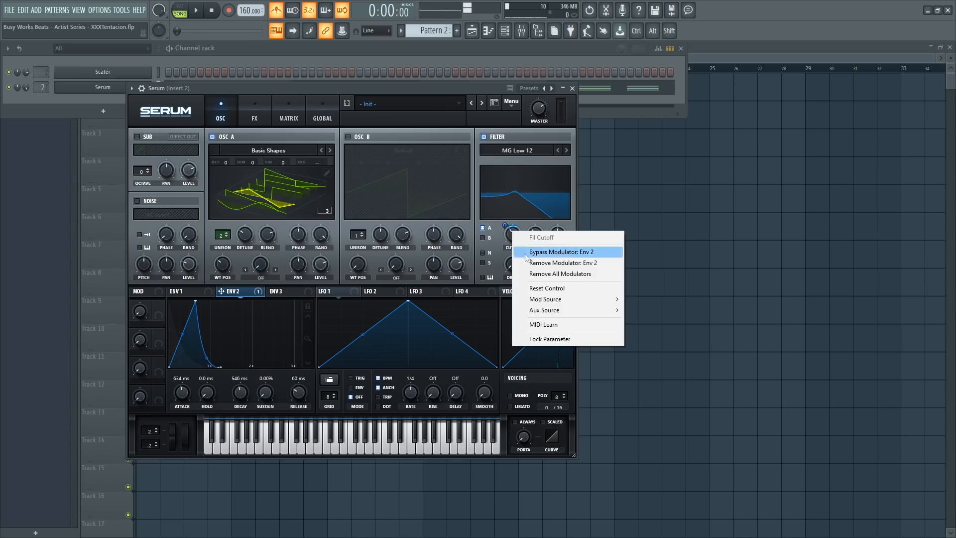
{"action": "left_click", "coordinate": [549, 274]}
{"action": "key", "text": "space"}
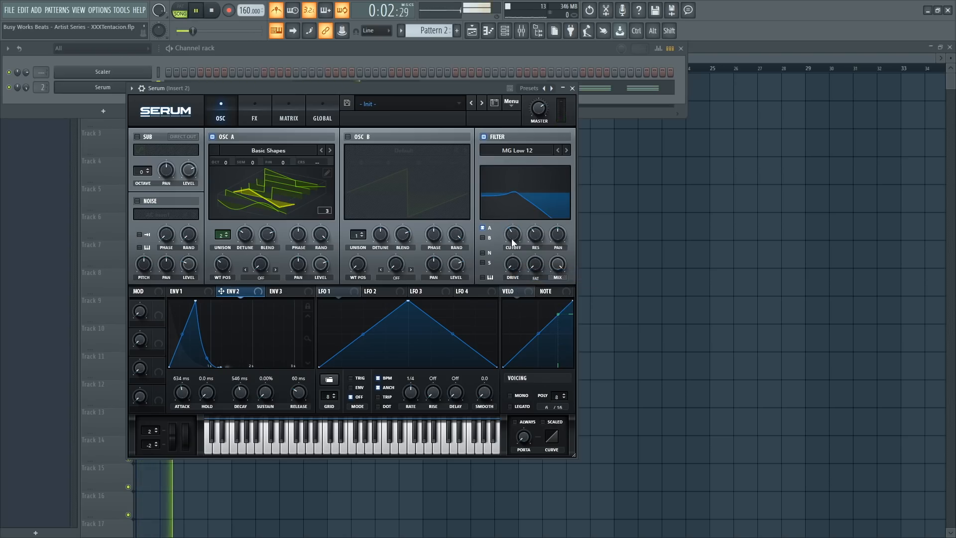
{"action": "key", "text": "space"}
Step: Raise oscillator A to 4 unison voices and switch its wavetable display to the 2D view during playback
{"action": "left_click_drag", "start_coordinate": [222, 235], "coordinate": [223, 225]}
{"action": "key", "text": "space"}
{"action": "left_click", "coordinate": [280, 195]}
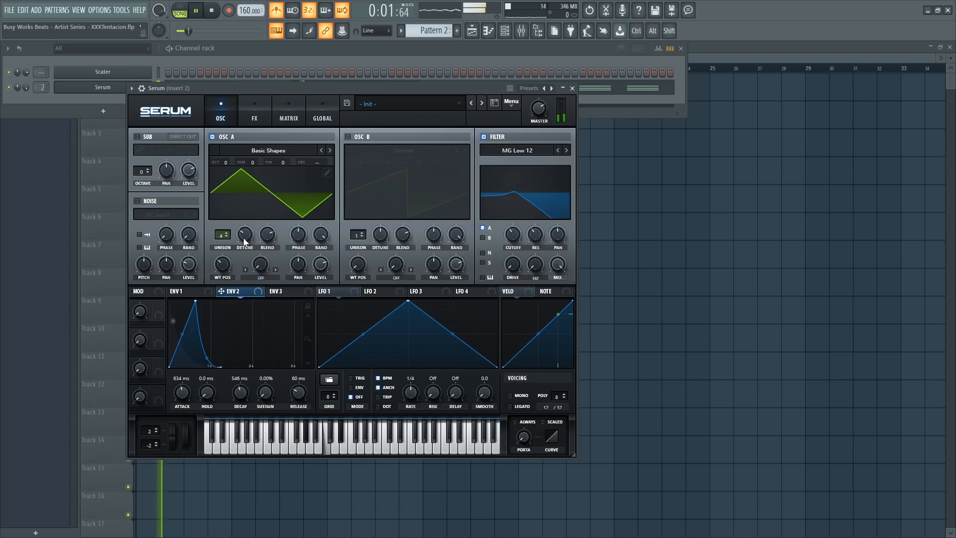
Step: Turn off the metronome and set oscillator A to 3 unison voices
{"action": "left_click", "coordinate": [277, 10]}
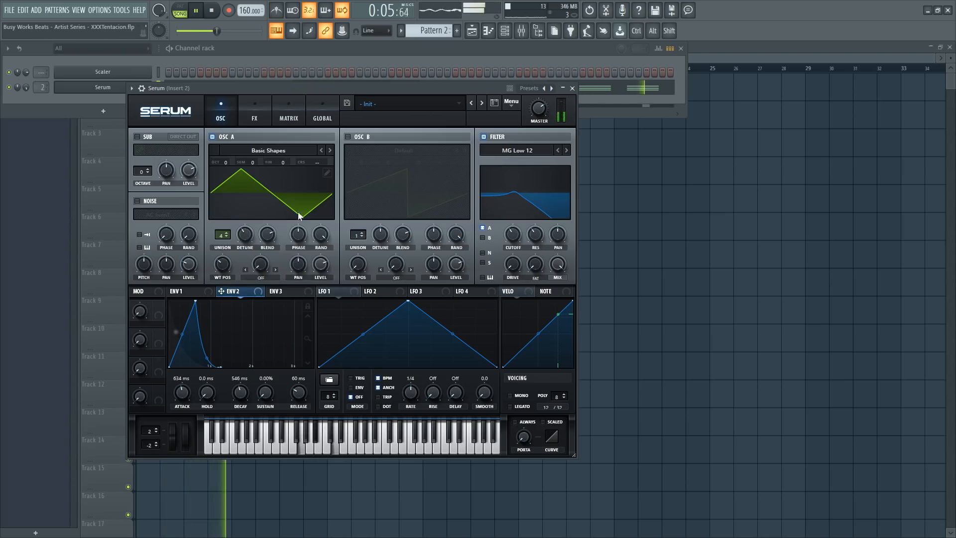
{"action": "left_click", "coordinate": [227, 237]}
{"action": "left_click", "coordinate": [227, 237]}
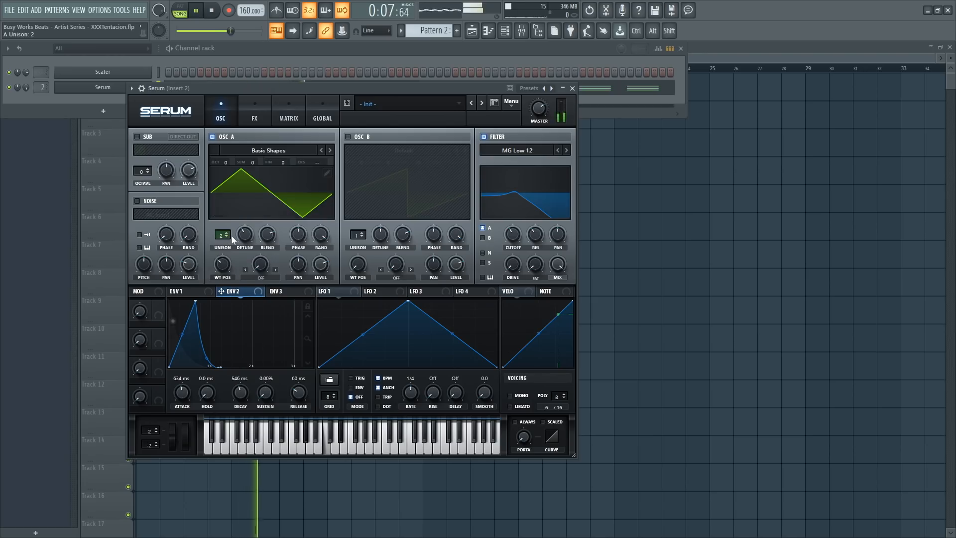
{"action": "left_click", "coordinate": [228, 234]}
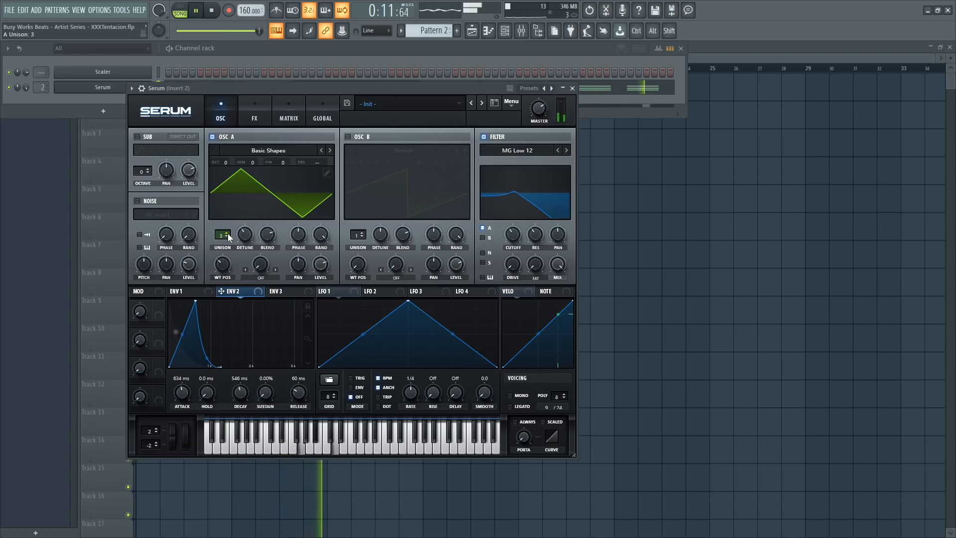
Step: Close the Serum window and duplicate the two Pattern 2 clips on Track 1 to bars 9 through 16
{"action": "left_click", "coordinate": [571, 88]}
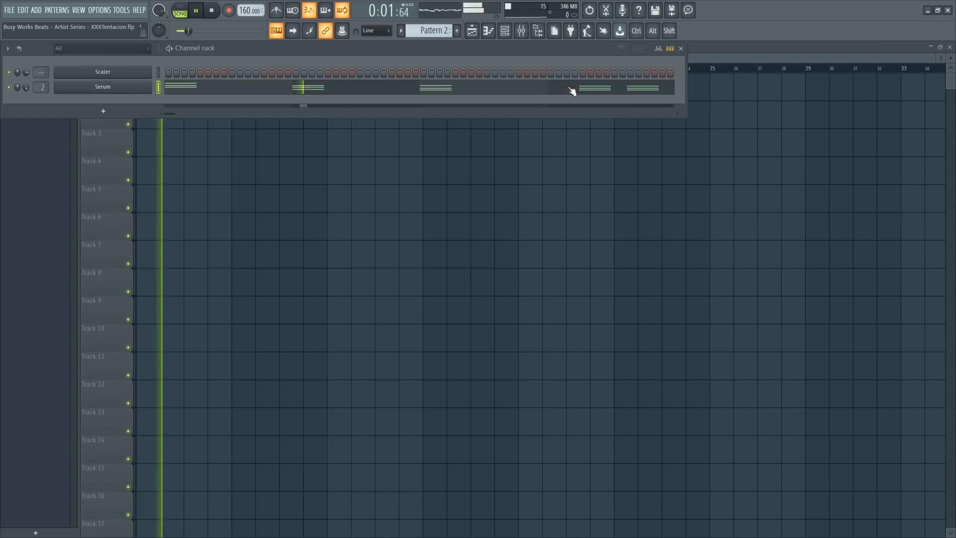
{"action": "left_click", "coordinate": [95, 87]}
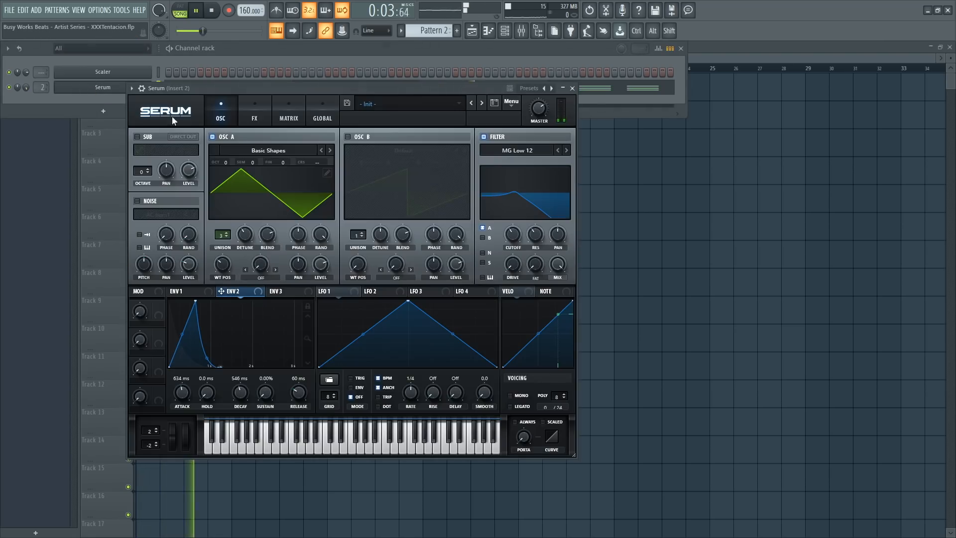
{"action": "left_click", "coordinate": [572, 88]}
{"action": "key", "text": "F6"}
{"action": "mouse_move", "coordinate": [345, 110]}
{"action": "left_mouse_down", "text": "ctrl"}
{"action": "mouse_move", "coordinate": [196, 87]}
{"action": "mouse_move", "coordinate": [410, 81]}
{"action": "mouse_move", "coordinate": [385, 82]}
{"action": "left_mouse_up", "text": "ctrl"}
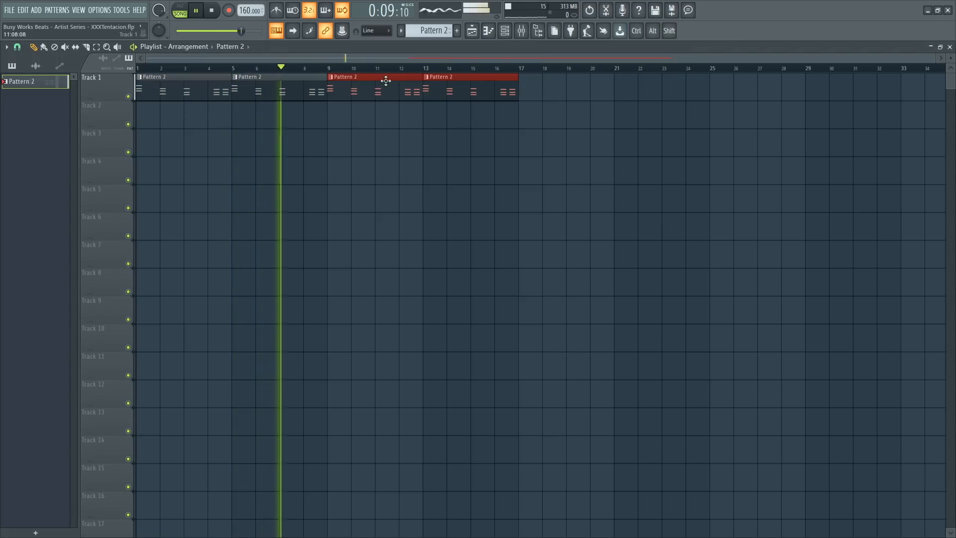
Step: Create the empty Pattern 3 and stop playback
{"action": "left_click", "coordinate": [508, 34]}
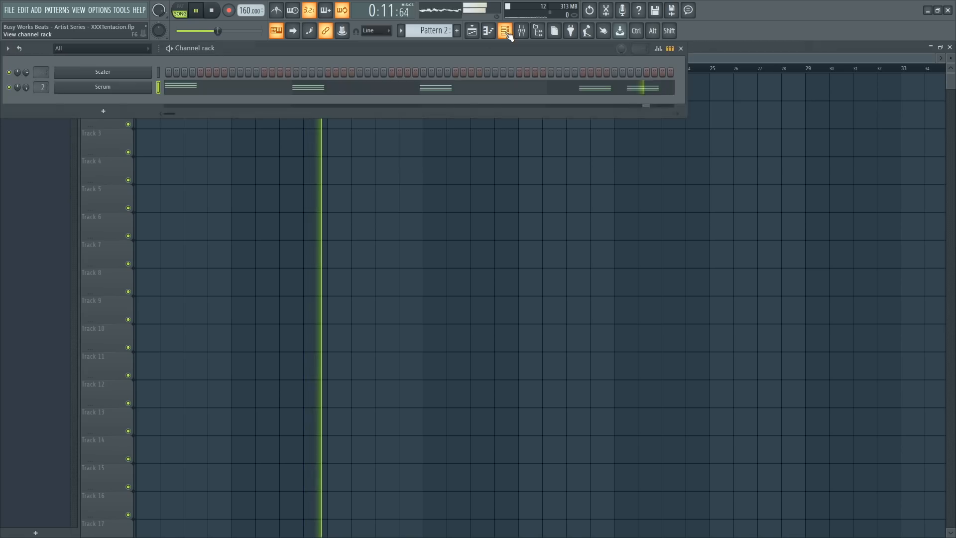
{"action": "key", "text": "F4"}
{"action": "key", "text": "space"}
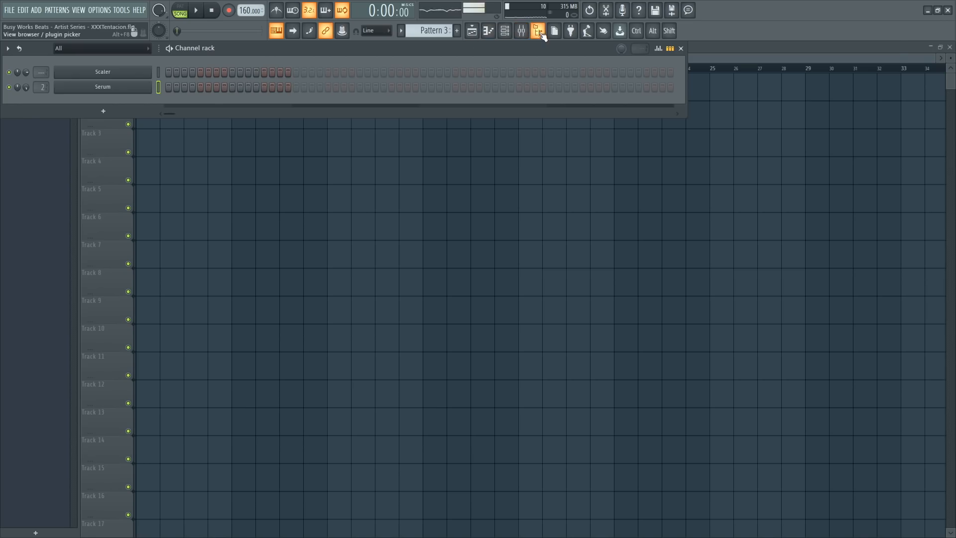
Step: Search the BusyWorksBeats.com sample folder for "brass" and add a reFX Nexus channel
{"action": "left_click", "coordinate": [538, 32]}
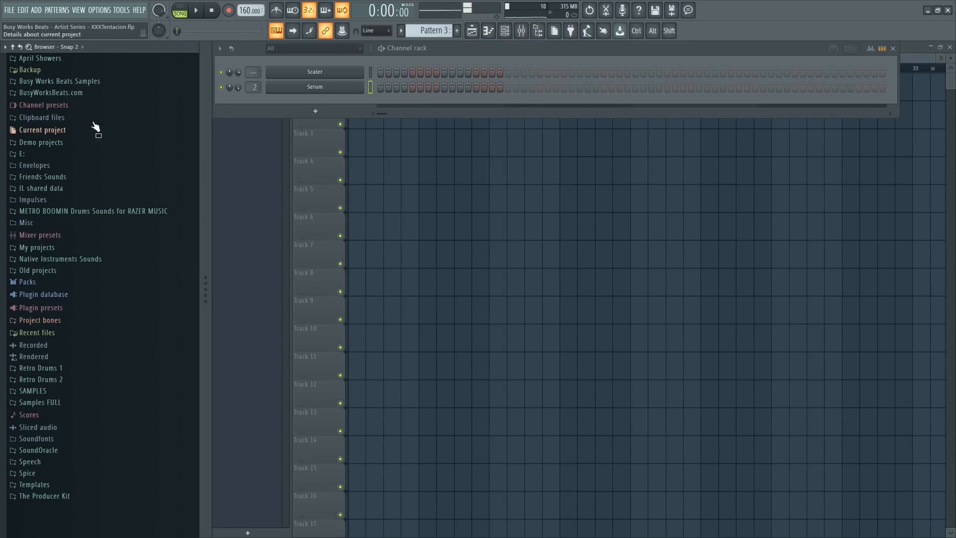
{"action": "right_click", "coordinate": [83, 95]}
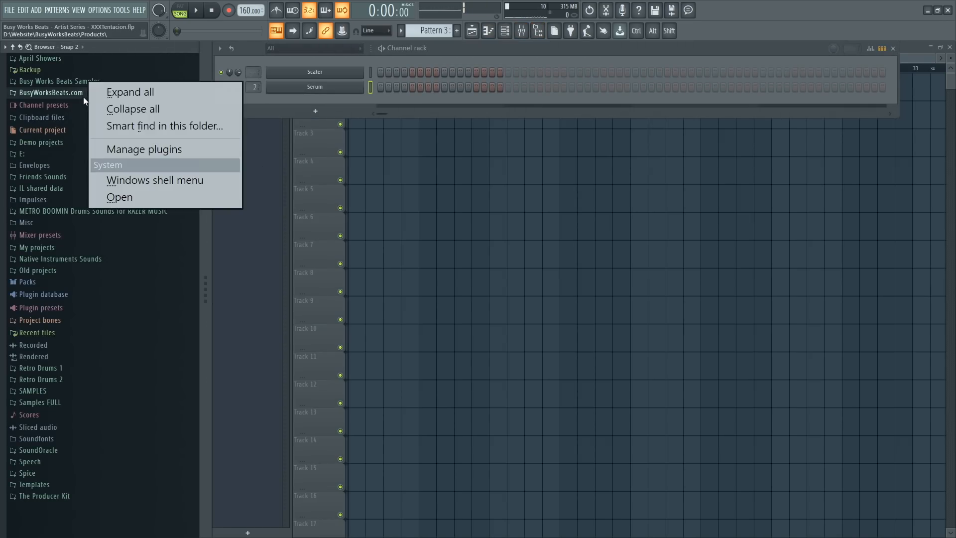
{"action": "left_click", "coordinate": [132, 133]}
{"action": "type", "text": "brass"}
{"action": "key", "text": "Return"}
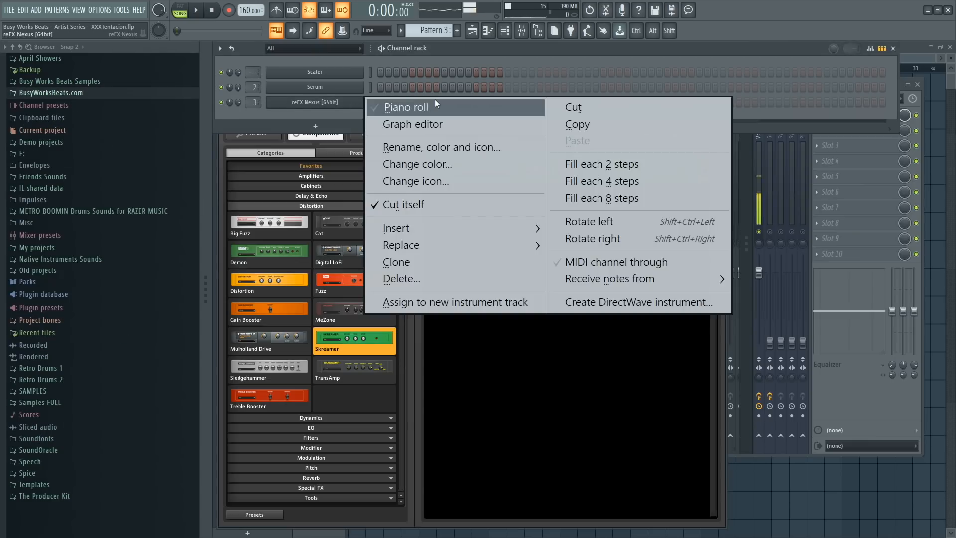
Step: Open the reFX Nexus channel's piano roll and hide the browser
{"action": "left_click", "coordinate": [438, 100]}
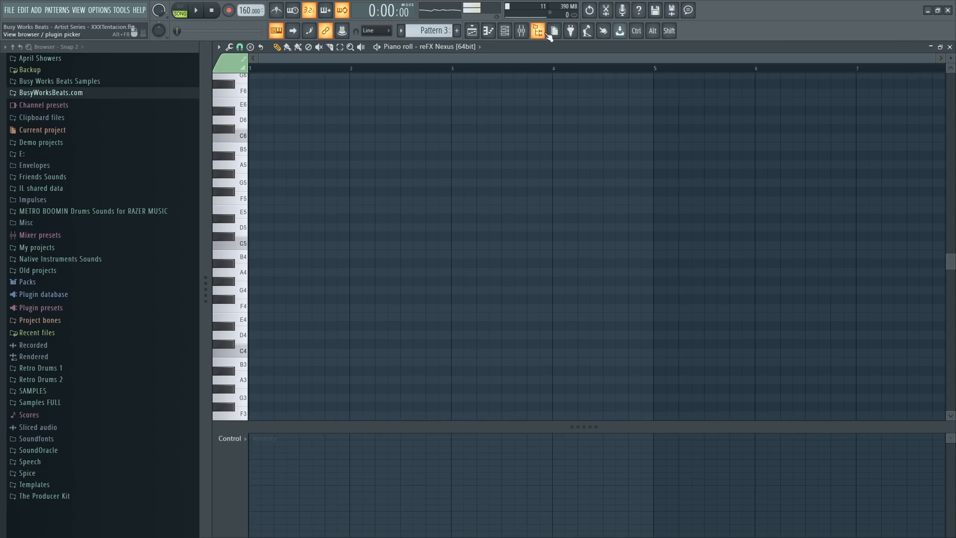
{"action": "left_click", "coordinate": [544, 34]}
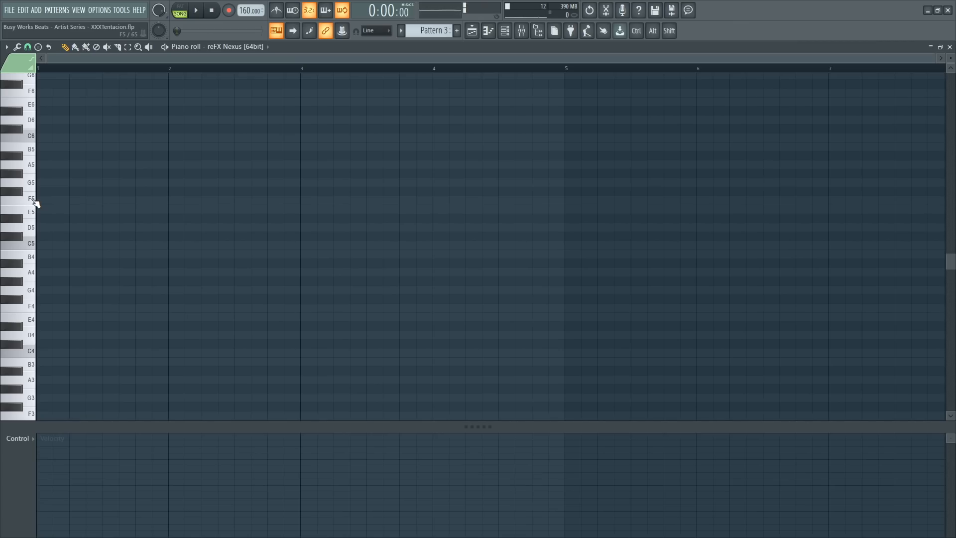
Step: Add the scale guide notes at bar 5 and short G5 and D#5 notes in bar 1, and turn on the metronome
{"action": "left_click", "coordinate": [505, 32]}
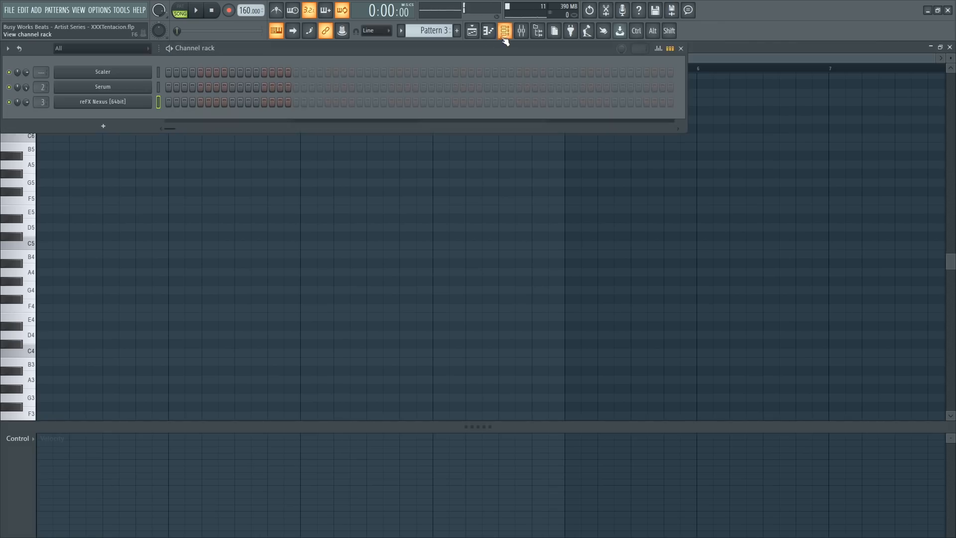
{"action": "scroll", "coordinate": [432, 31], "scroll_direction": "up", "scroll_amount": 1}
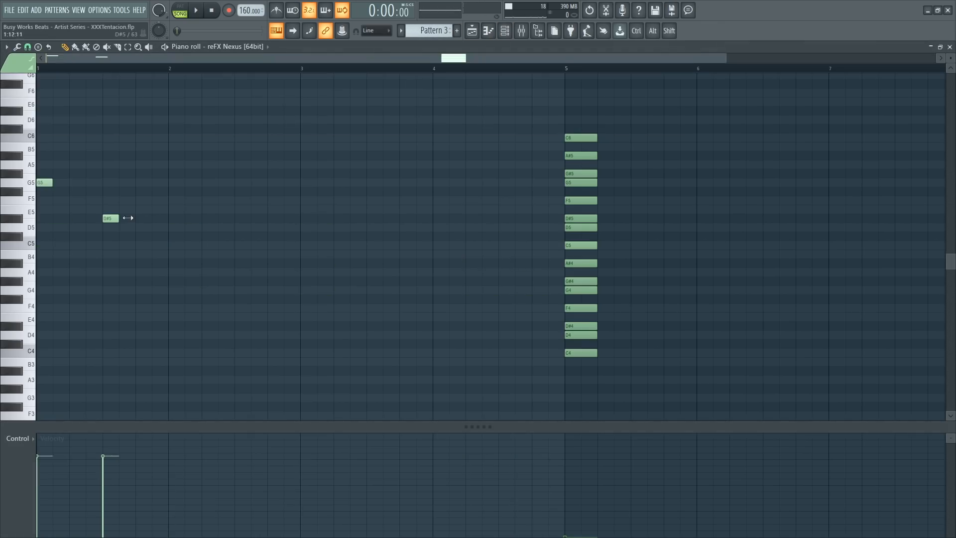
{"action": "left_click", "coordinate": [276, 11]}
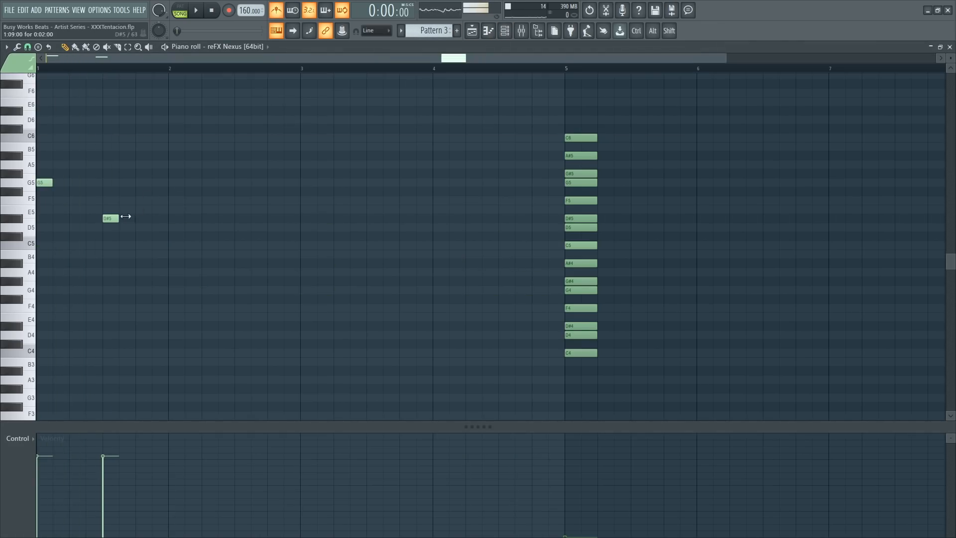
{"action": "key", "text": "space"}
Step: Complete the four-bar melody with G#5, G5, F5 and D#5 notes in bars 2 to 4 and play it
{"action": "scroll", "coordinate": [141, 71], "scroll_direction": "down", "scroll_amount": 2}
{"action": "scroll", "coordinate": [138, 72], "scroll_direction": "up", "scroll_amount": 1}
{"action": "key", "text": "space"}
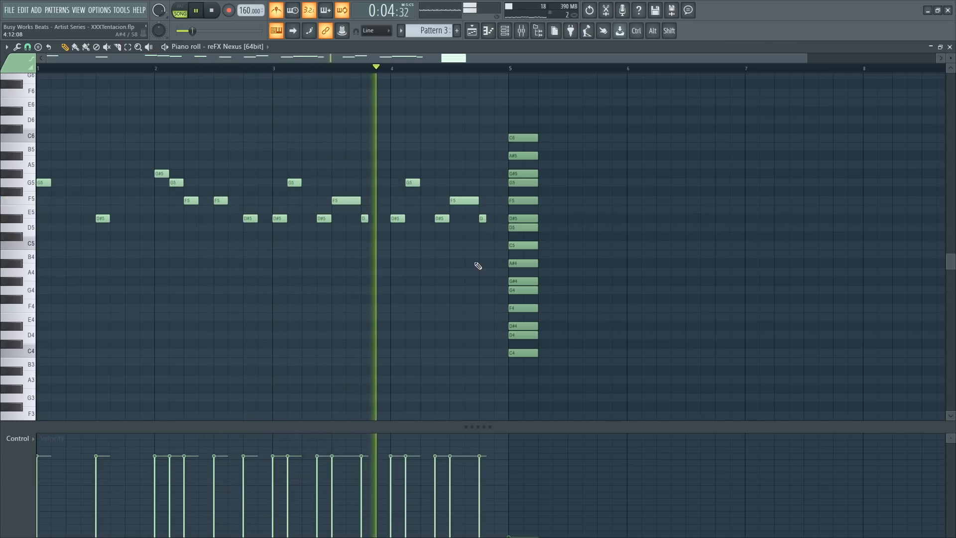
{"action": "key", "text": "space"}
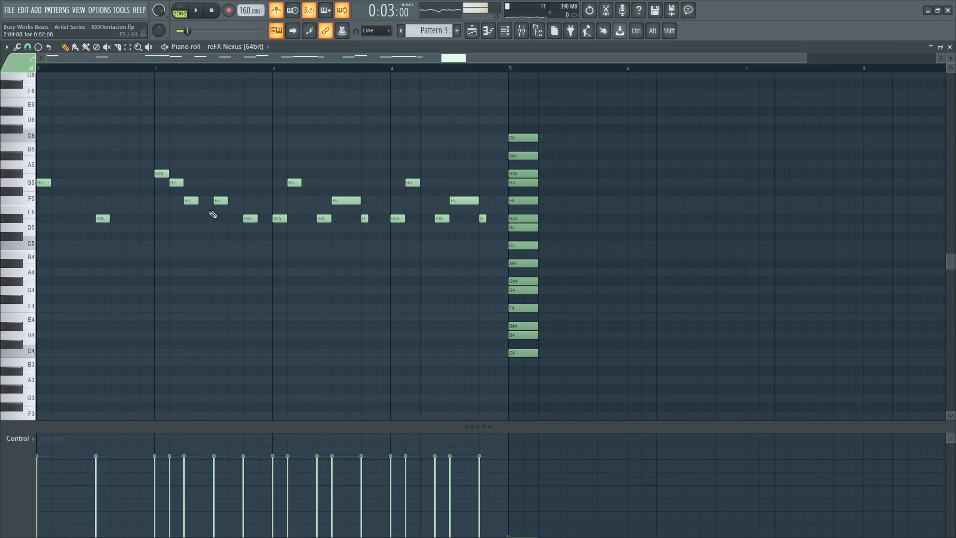
Step: Examine the melody's phrasing bar by bar by selecting each bar's notes in turn
{"action": "left_click_drag", "start_coordinate": [151, 256], "coordinate": [35, 89]}
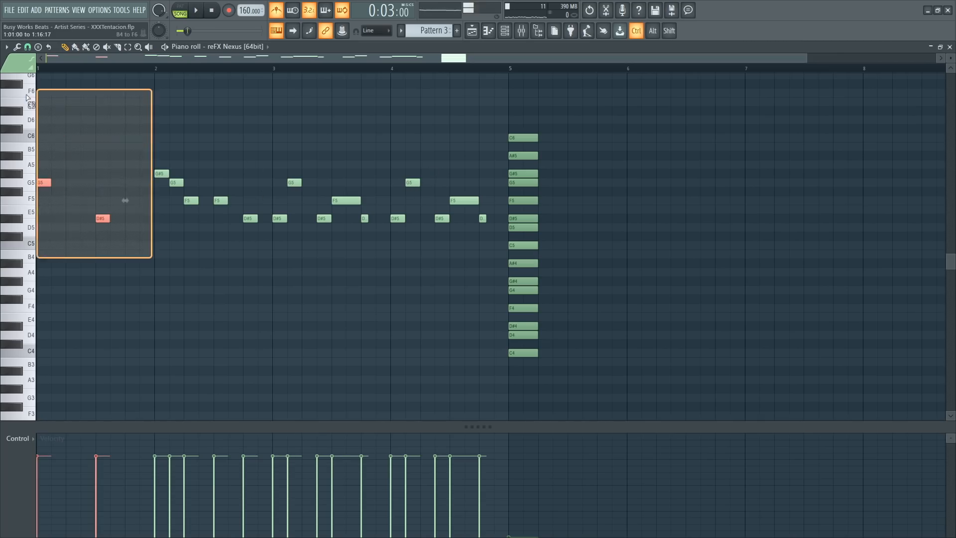
{"action": "left_click_drag", "start_coordinate": [160, 143], "coordinate": [252, 254]}
{"action": "left_click_drag", "start_coordinate": [281, 152], "coordinate": [375, 268]}
{"action": "left_click", "coordinate": [467, 246]}
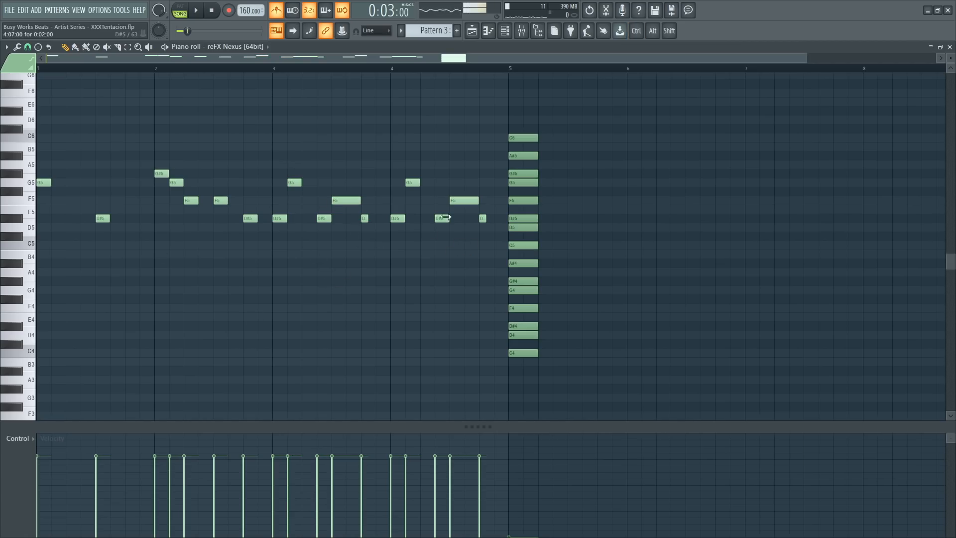
{"action": "left_click_drag", "start_coordinate": [467, 221], "coordinate": [40, 175]}
{"action": "left_click", "coordinate": [109, 178]}
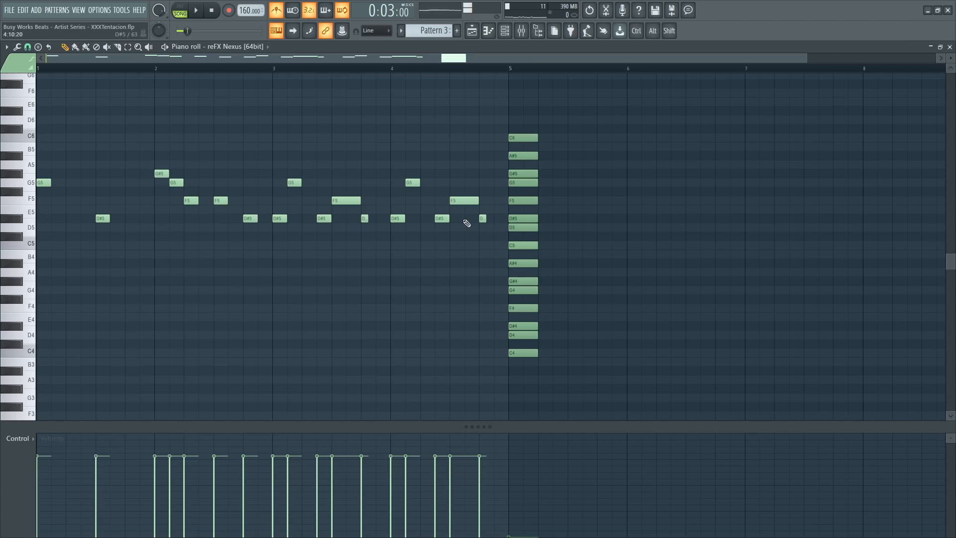
Step: Rewrite the melody to open on A#5 and F5 with a rising G5, G#5, A#5 run in bar 2, and play it
{"action": "left_click_drag", "start_coordinate": [33, 187], "coordinate": [34, 157]}
{"action": "key", "text": "space"}
{"action": "key", "text": "space"}
{"action": "key", "text": "space"}
{"action": "mouse_move", "coordinate": [99, 219]}
{"action": "left_mouse_down"}
{"action": "mouse_move", "coordinate": [99, 193]}
{"action": "mouse_move", "coordinate": [99, 202]}
{"action": "left_mouse_up"}
{"action": "key", "text": "space"}
{"action": "key", "text": "space"}
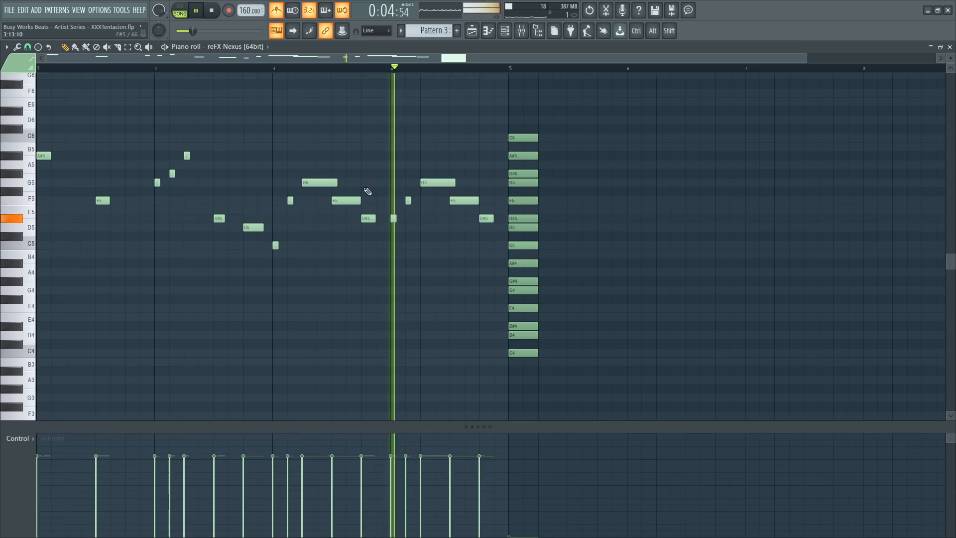
{"action": "key", "text": "space"}
Step: Shorten and shift the long G5 notes in bars 3 and 4, add short F5 notes after them, and play the melody
{"action": "left_click", "coordinate": [336, 183], "text": "ctrl"}
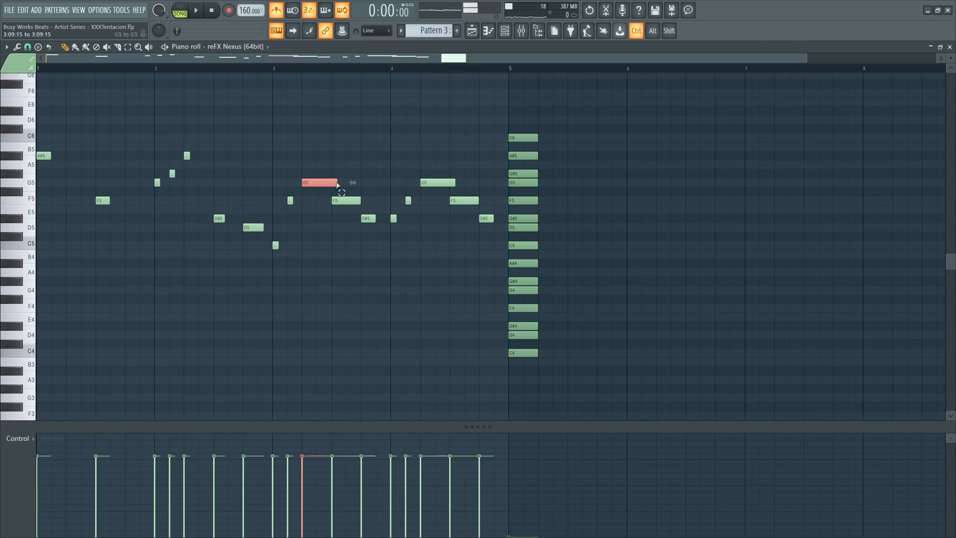
{"action": "left_click", "coordinate": [452, 182], "text": "ctrl+shift"}
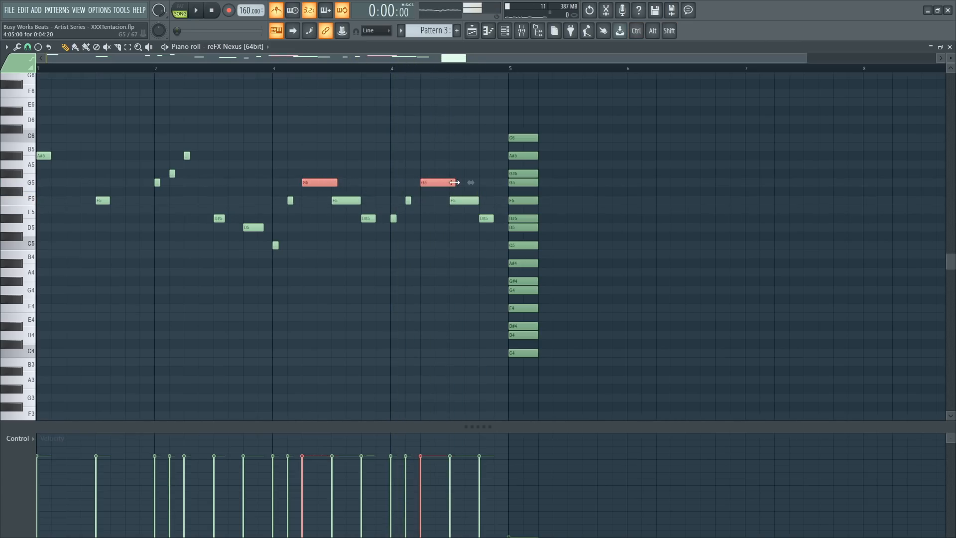
{"action": "key", "text": "space"}
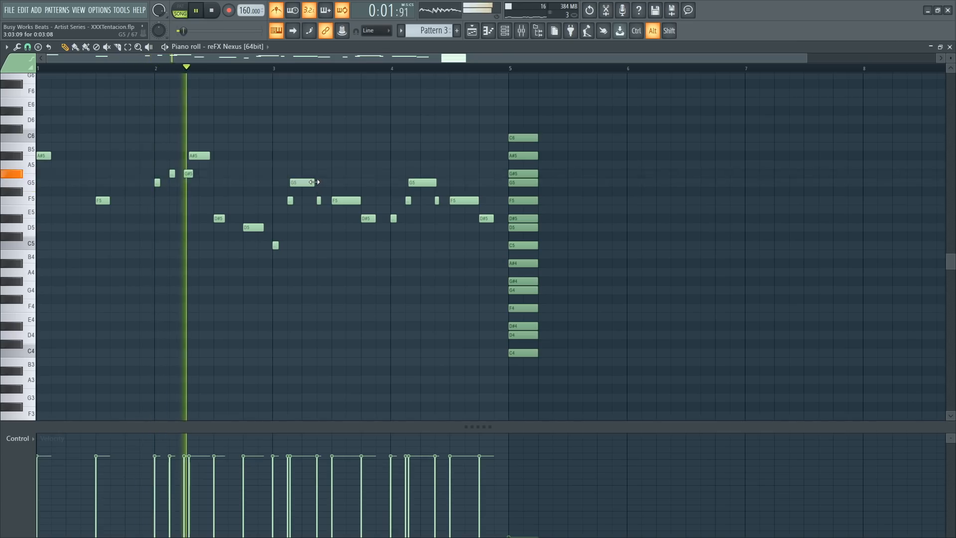
Step: Shorten the long G5 note in bar 4 and move the column of scale reference notes out to bar 9
{"action": "left_click_drag", "start_coordinate": [436, 184], "coordinate": [432, 189]}
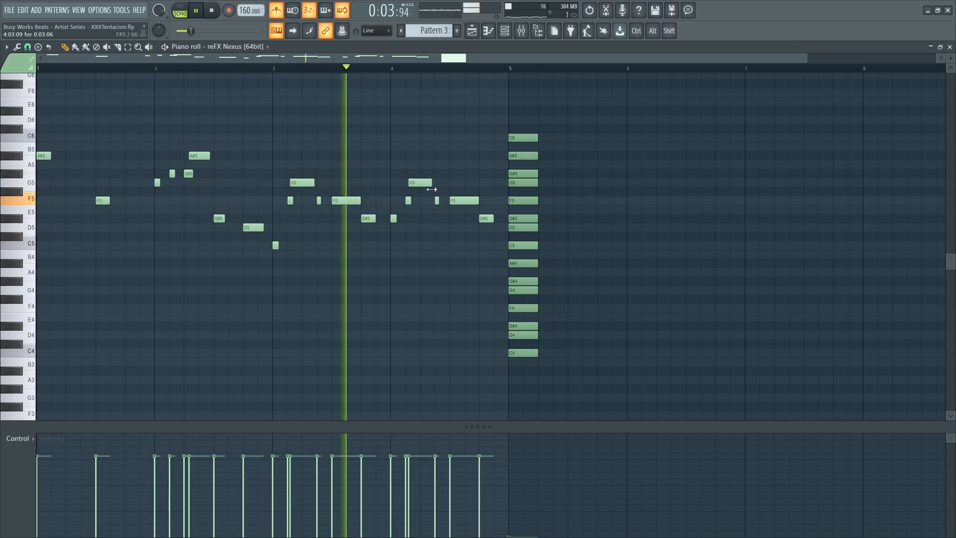
{"action": "key", "text": "space"}
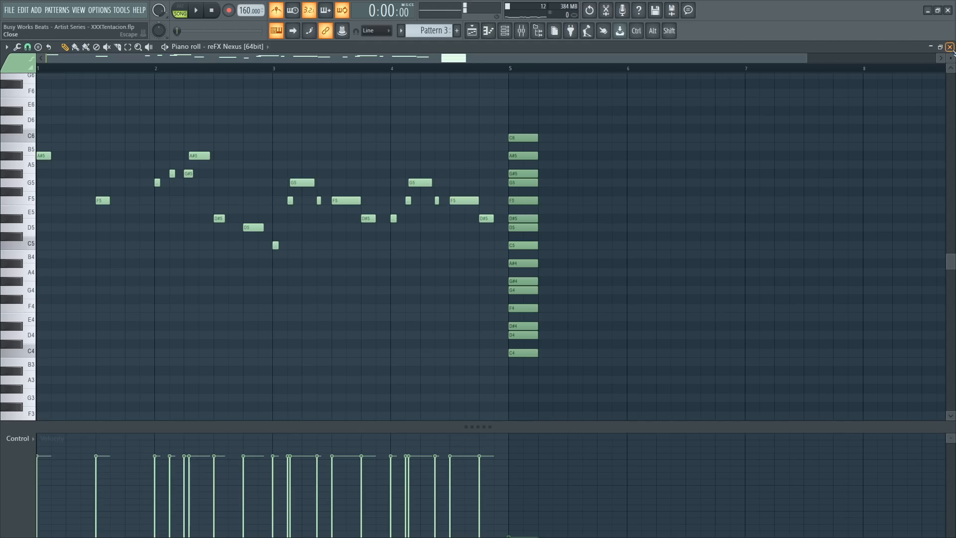
{"action": "mouse_move", "coordinate": [512, 90]}
{"action": "left_mouse_down"}
{"action": "mouse_move", "coordinate": [546, 357]}
{"action": "mouse_move", "coordinate": [768, 351]}
{"action": "mouse_move", "coordinate": [754, 360]}
{"action": "left_mouse_up"}
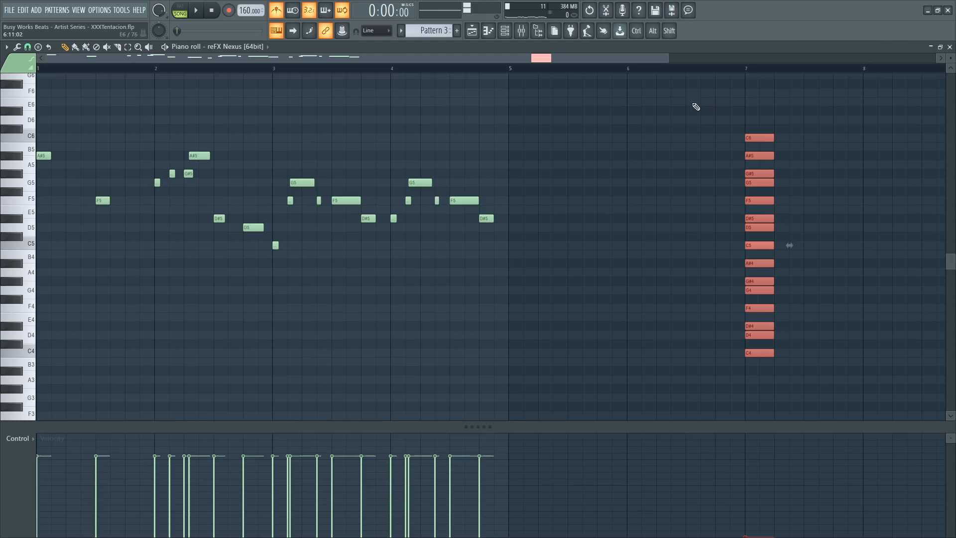
{"action": "scroll", "coordinate": [656, 74], "scroll_direction": "down", "scroll_amount": 2}
{"action": "left_click_drag", "start_coordinate": [577, 352], "coordinate": [754, 352]}
Step: Duplicate the four-bar melody into bars 5 to 8, raise the copy's final note to G5, and play it
{"action": "left_click_drag", "start_coordinate": [512, 330], "coordinate": [37, 88]}
{"action": "left_click_drag", "start_coordinate": [44, 155], "coordinate": [395, 170]}
{"action": "left_click", "coordinate": [671, 279]}
{"action": "left_click_drag", "start_coordinate": [726, 219], "coordinate": [726, 182]}
{"action": "key", "text": "space"}
Step: Place the Pattern 3 melody twice in a row on Track 2 of the playlist, filling bars 1 to 16
{"action": "left_click", "coordinate": [950, 46]}
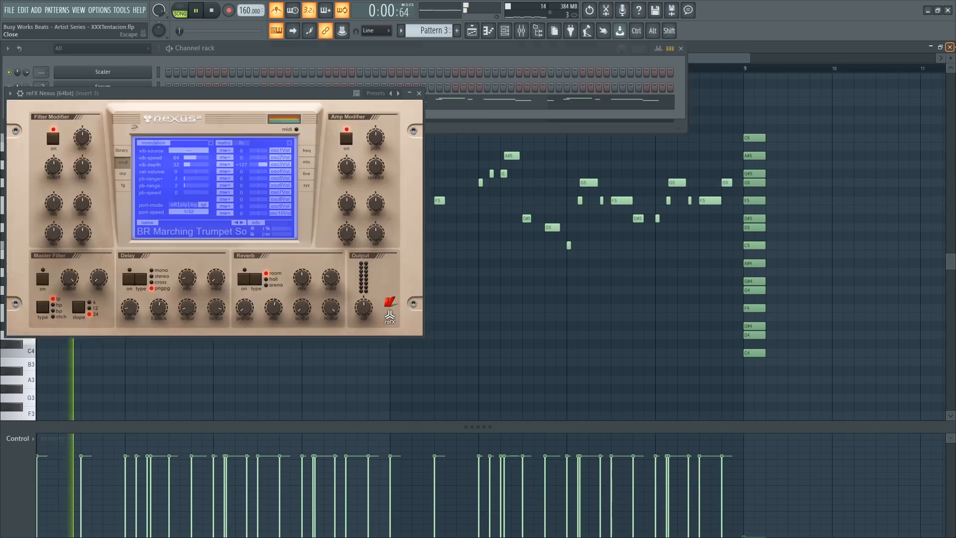
{"action": "key", "text": "ctrl+b"}
{"action": "key", "text": "ctrl+d"}
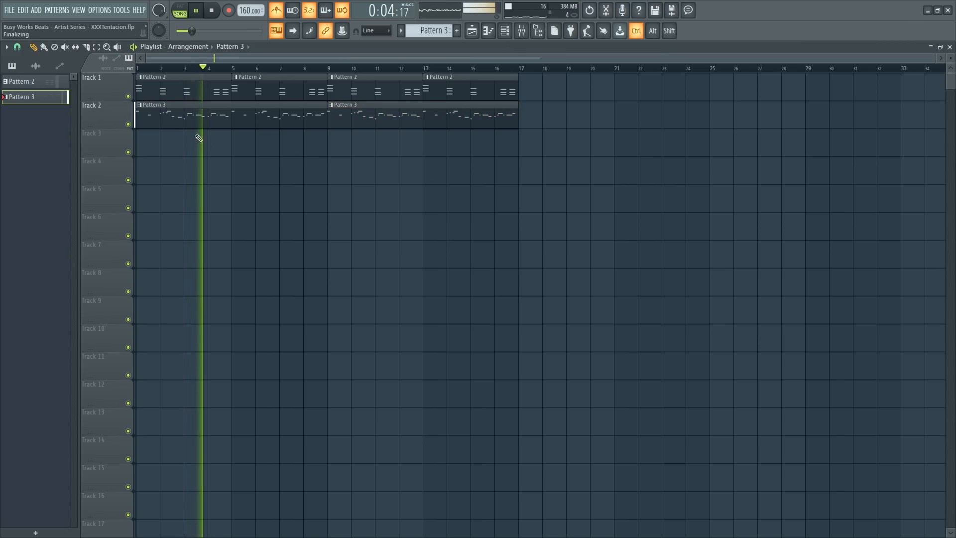
Step: Put Guitar Rig 5 on mixer Insert 3, remove its Skreamer, and add the Big Fuzz distortion to the rack
{"action": "left_click", "coordinate": [521, 30]}
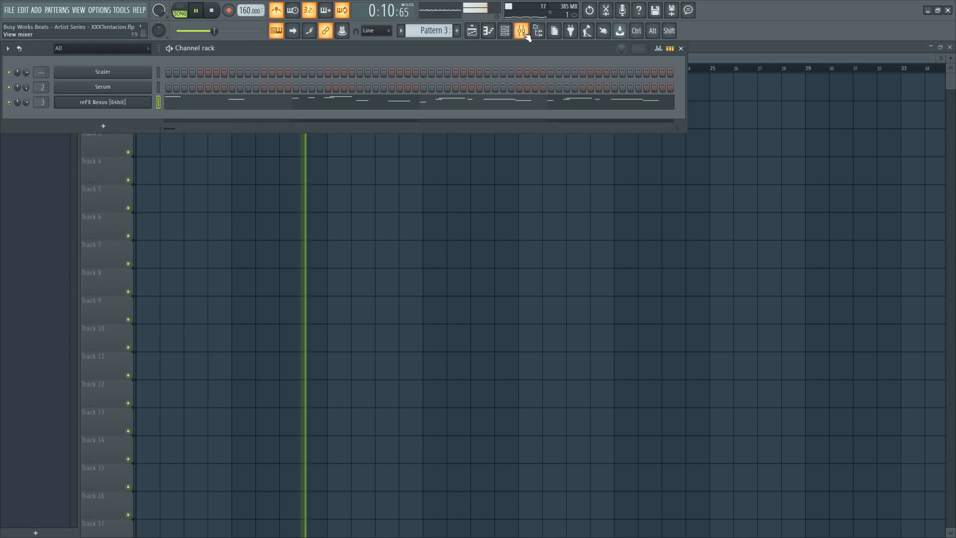
{"action": "left_click", "coordinate": [538, 30]}
{"action": "key", "text": "space"}
{"action": "left_click", "coordinate": [630, 118]}
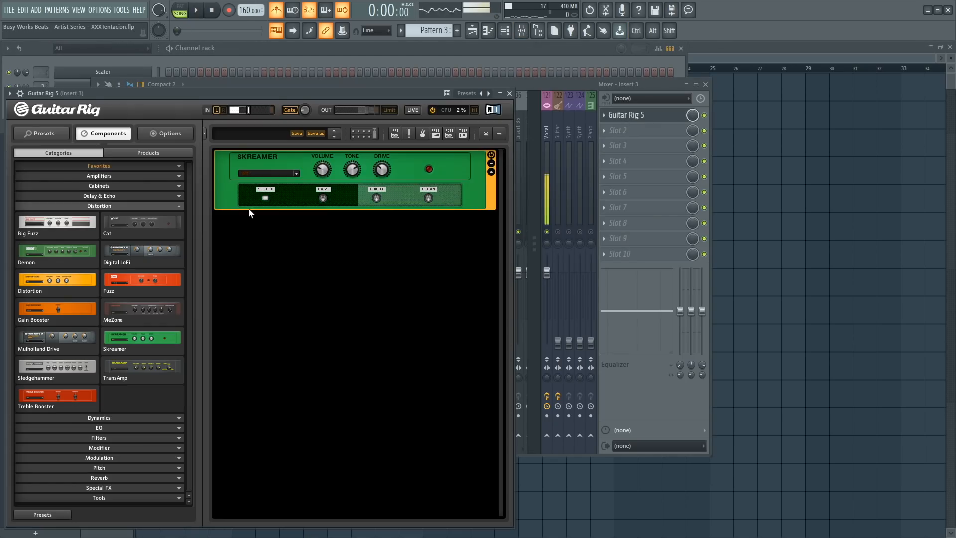
{"action": "right_click", "coordinate": [373, 170]}
{"action": "left_click", "coordinate": [400, 204]}
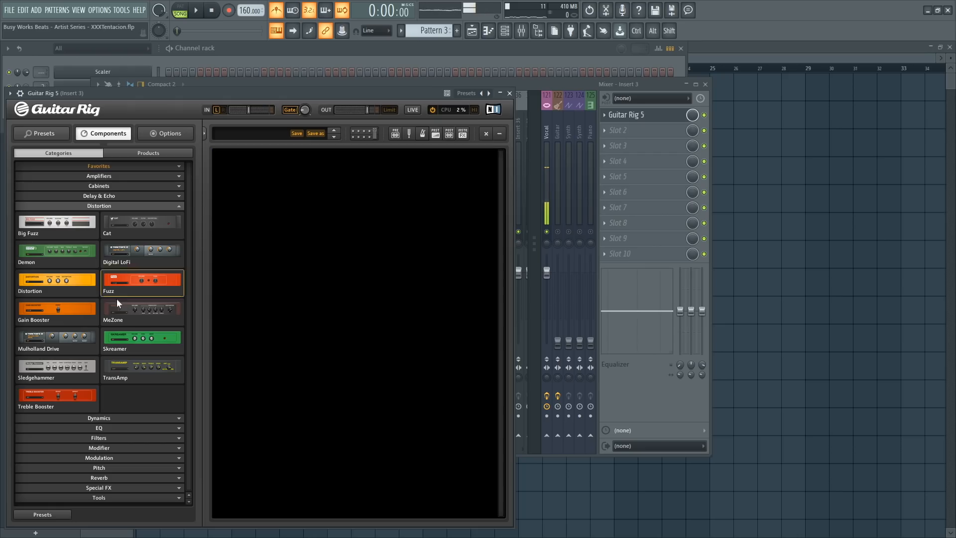
{"action": "left_click_drag", "start_coordinate": [78, 231], "coordinate": [323, 193]}
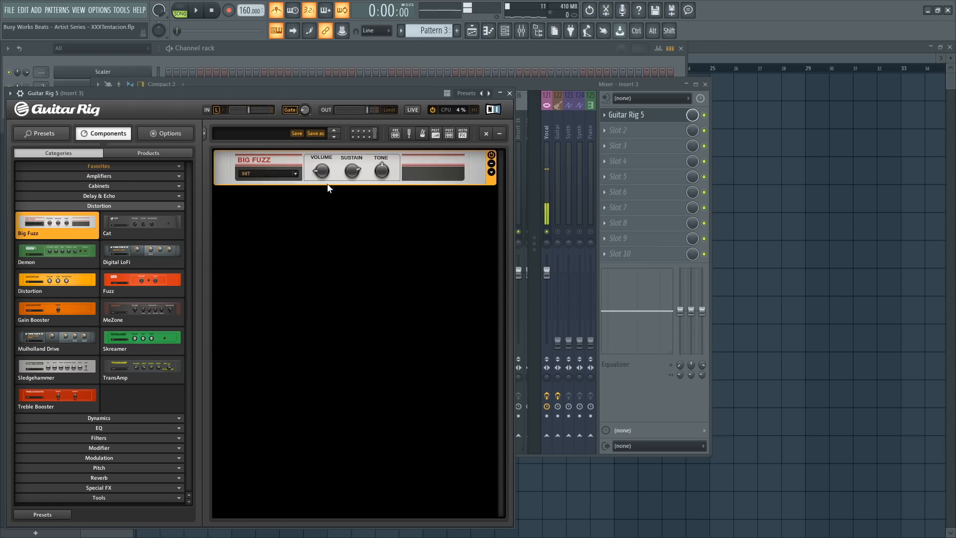
Step: Play the melody through Big Fuzz, expand the unit's extra controls, and lower Guitar Rig 5's mix level on Insert 3
{"action": "left_click", "coordinate": [316, 50]}
{"action": "key", "text": "space"}
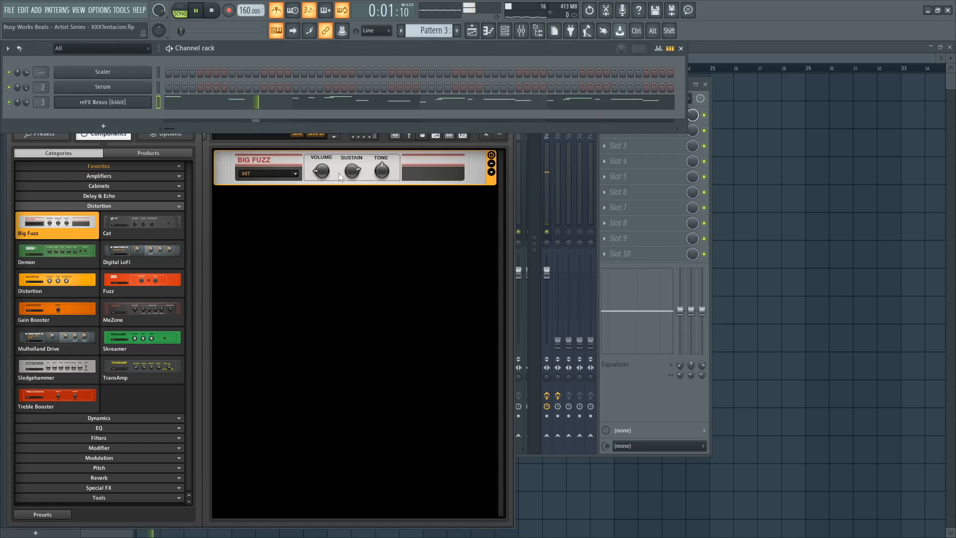
{"action": "left_click", "coordinate": [488, 172]}
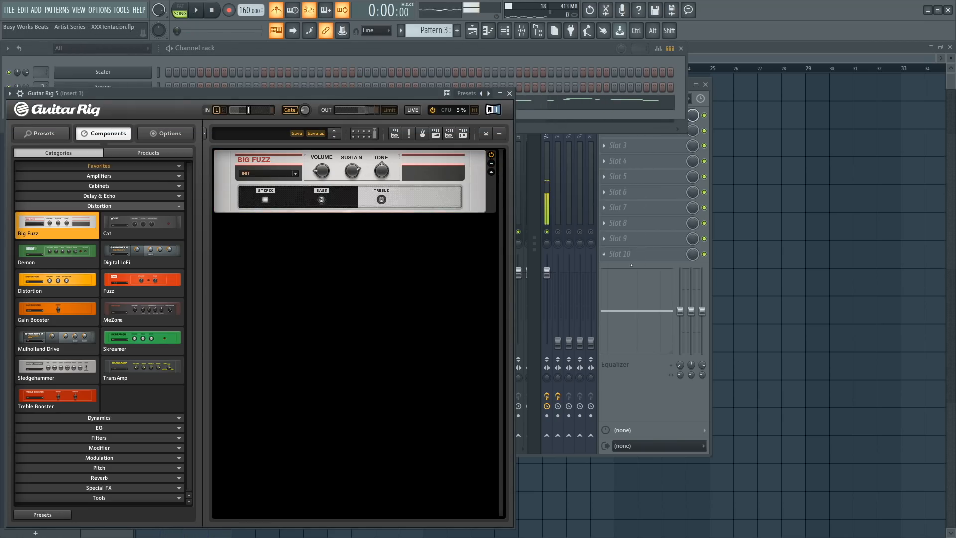
{"action": "left_click", "coordinate": [669, 116]}
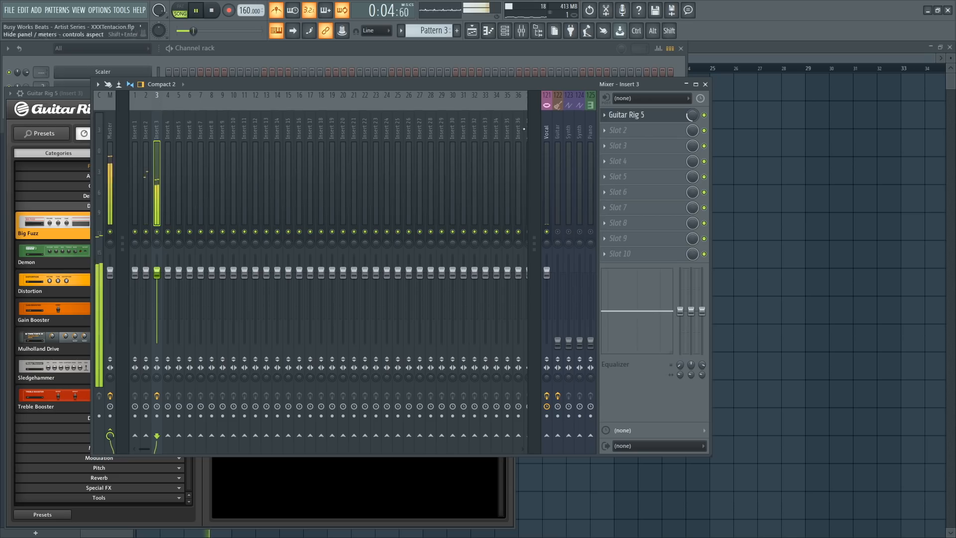
{"action": "key", "text": "space"}
Step: Open the reFX Nexus channel and play the chords and melody together in the playlist
{"action": "left_click", "coordinate": [270, 67]}
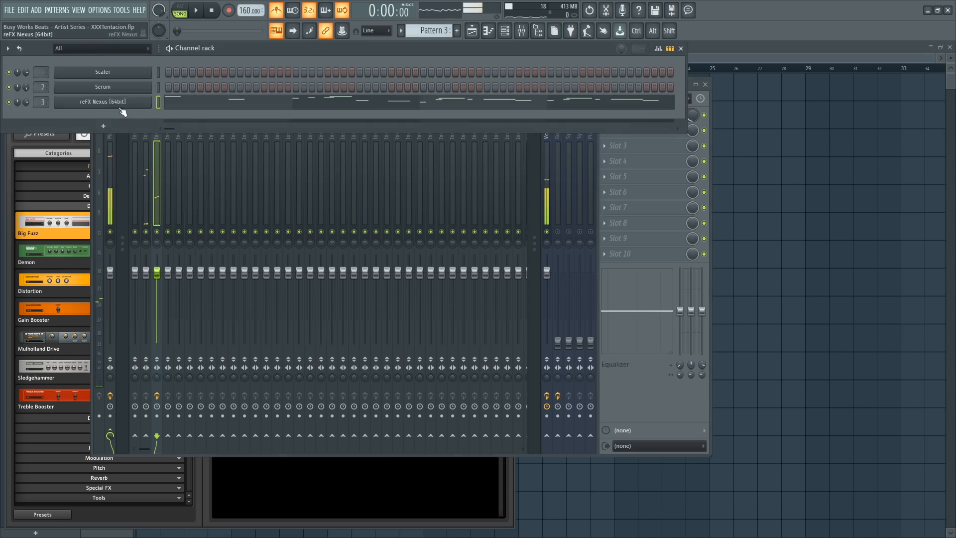
{"action": "left_click", "coordinate": [119, 105]}
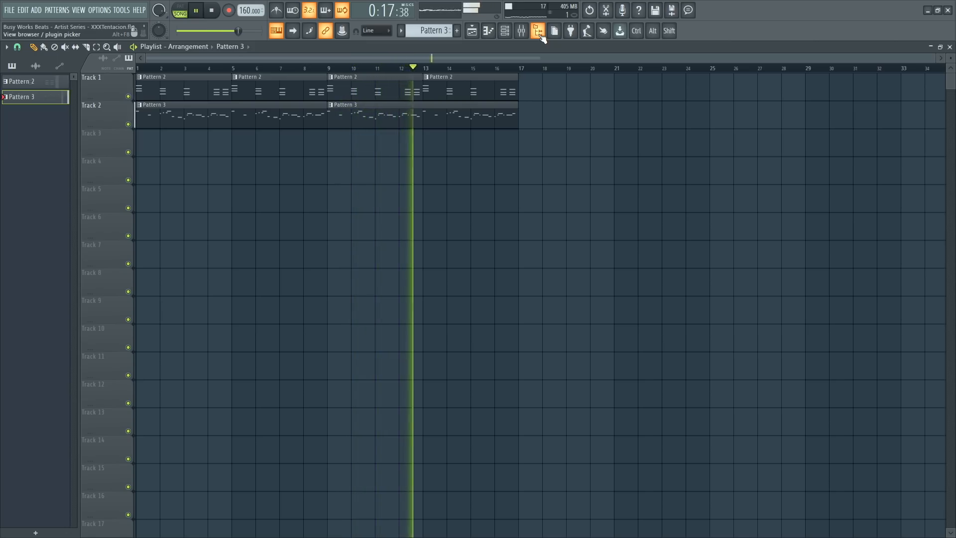
{"action": "key", "text": "space"}
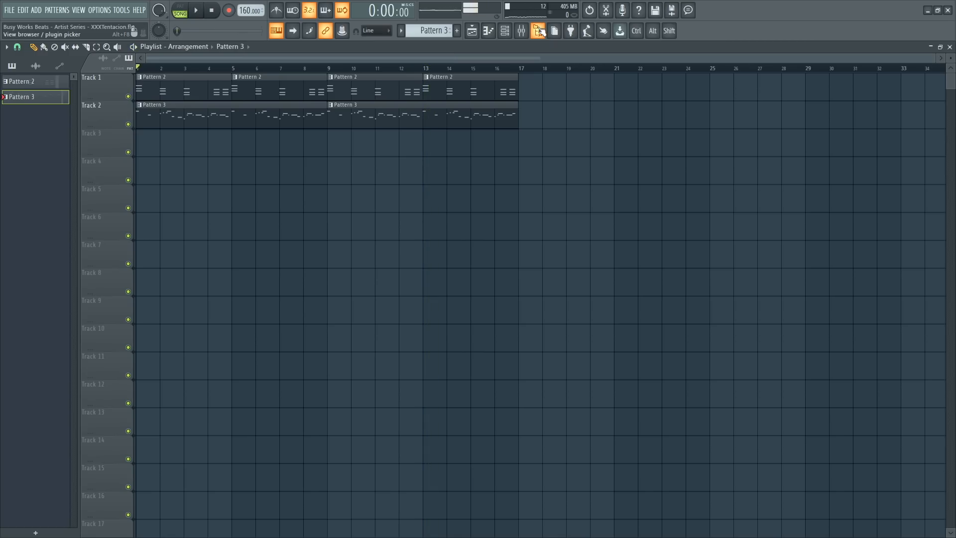
Step: Find BOOMIN KICK 1 in the METRO BOOMIN drum sounds folder and open it in a new channel
{"action": "left_click", "coordinate": [536, 33]}
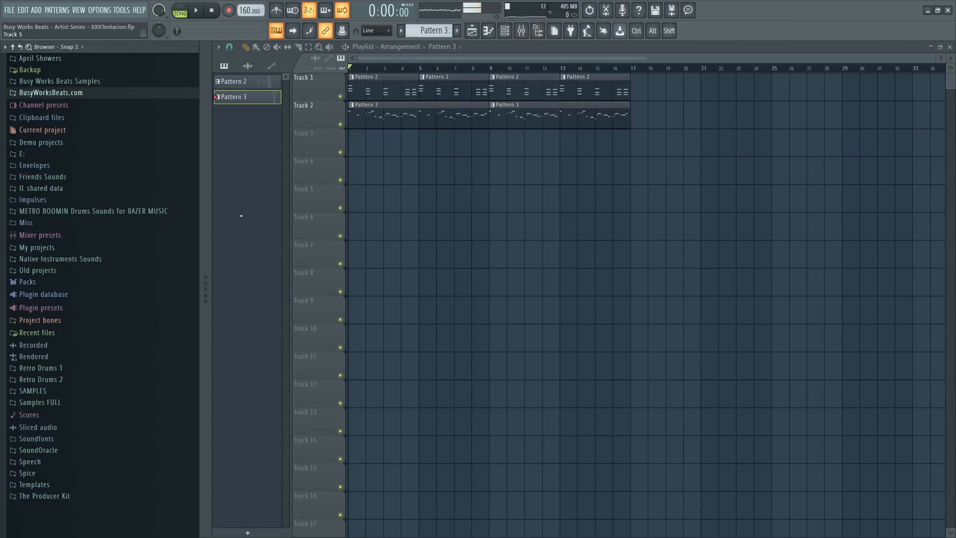
{"action": "left_click", "coordinate": [154, 211]}
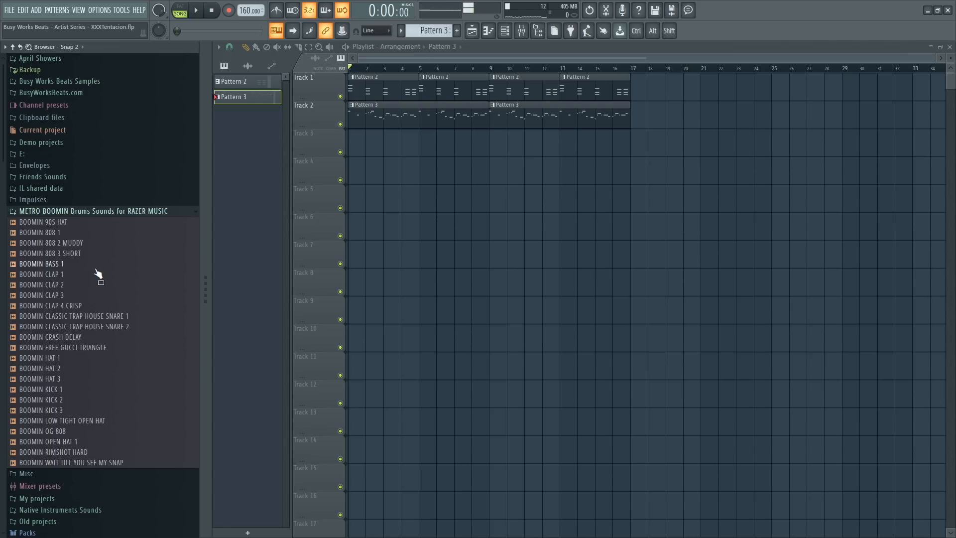
{"action": "right_click", "coordinate": [70, 391]}
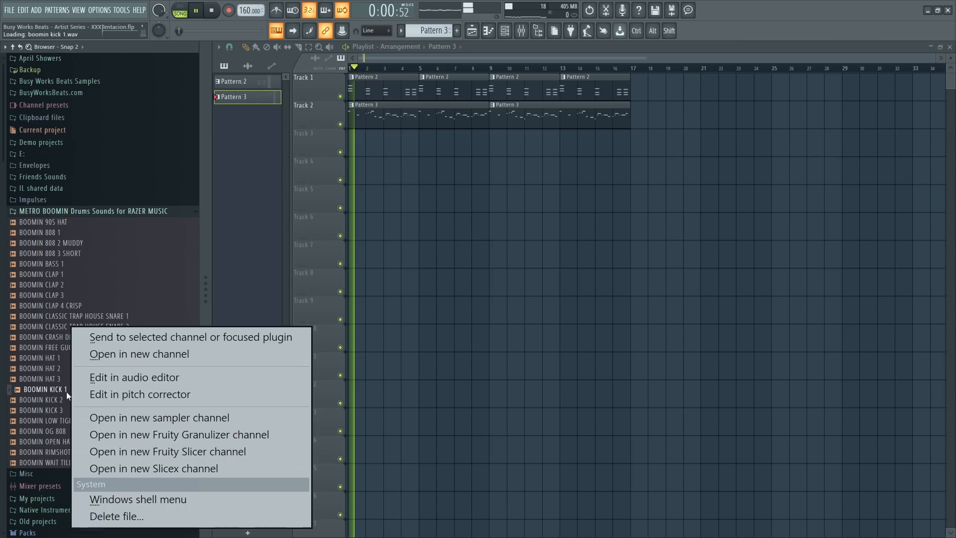
{"action": "left_click", "coordinate": [98, 354]}
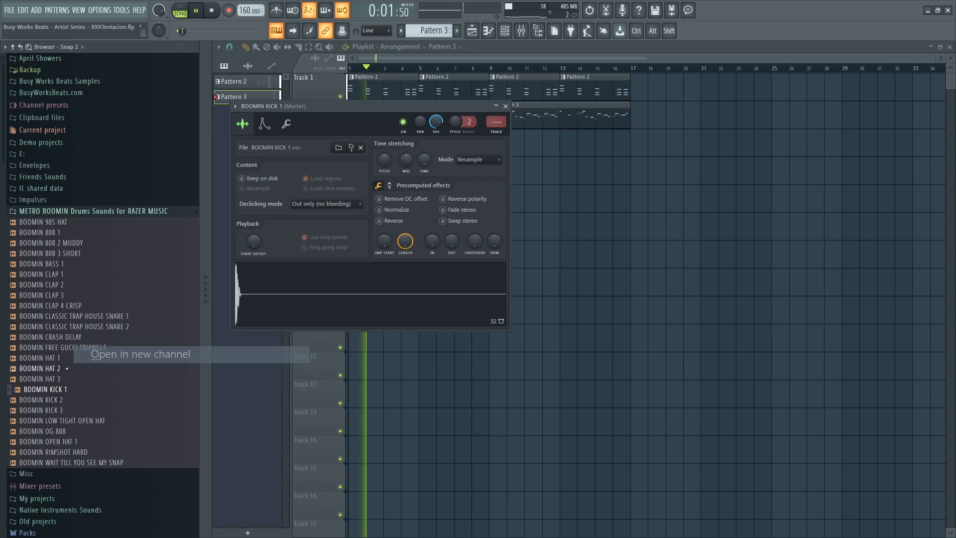
Step: Load BOOMIN CLAP 2 in its own channel in place of BOOMIN CLAP 1, and route the kick and clap to mixer tracks 4 and 5
{"action": "right_click", "coordinate": [72, 274]}
{"action": "left_click", "coordinate": [85, 292]}
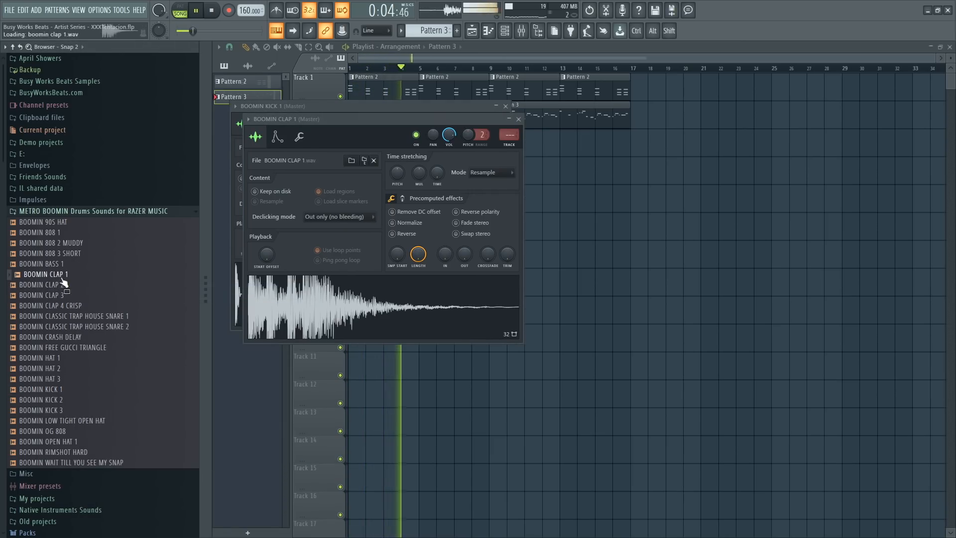
{"action": "left_click_drag", "start_coordinate": [67, 284], "coordinate": [351, 294]}
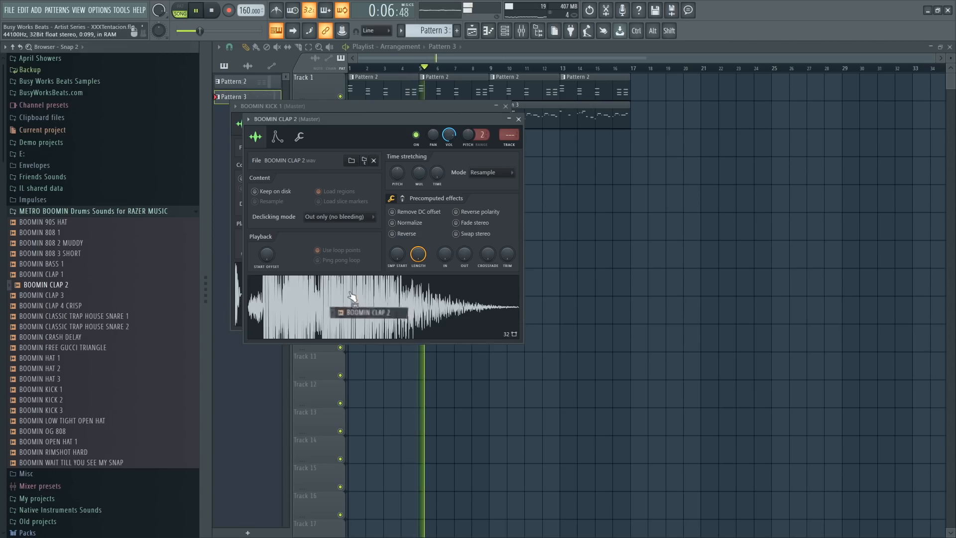
{"action": "left_click", "coordinate": [509, 34]}
{"action": "mouse_move", "coordinate": [253, 117]}
{"action": "left_mouse_down"}
{"action": "mouse_move", "coordinate": [253, 107]}
{"action": "mouse_move", "coordinate": [253, 126]}
{"action": "left_mouse_up"}
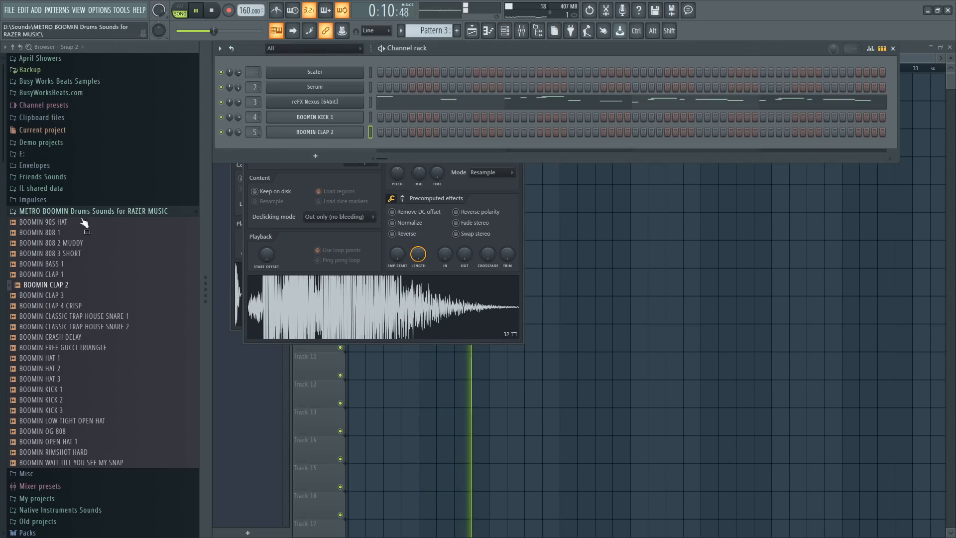
Step: Audition samples in the folder, open BOOMIN HAT 1 in a new channel, and route it to mixer track 6
{"action": "left_click", "coordinate": [60, 222]}
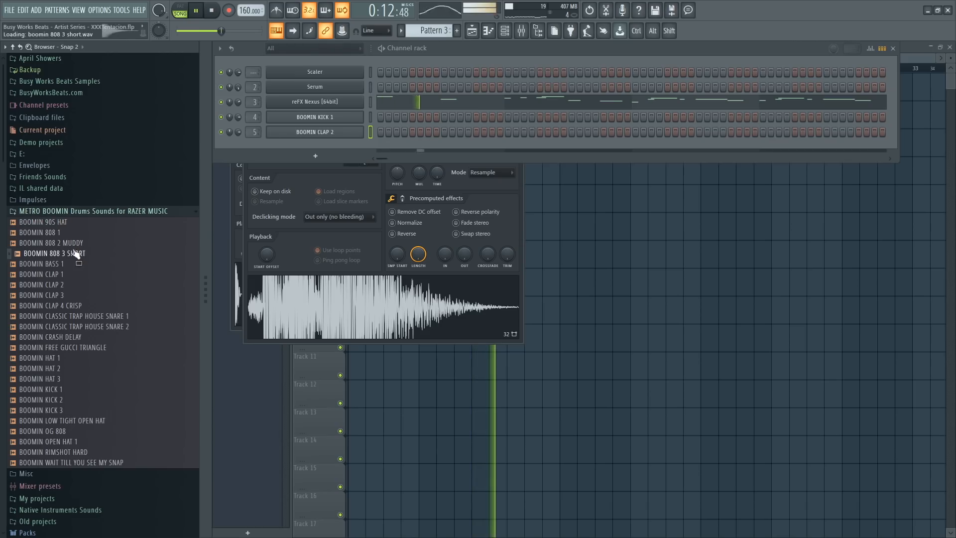
{"action": "left_click", "coordinate": [72, 358]}
{"action": "right_click", "coordinate": [72, 359]}
{"action": "left_click", "coordinate": [100, 373]}
{"action": "left_click", "coordinate": [253, 146]}
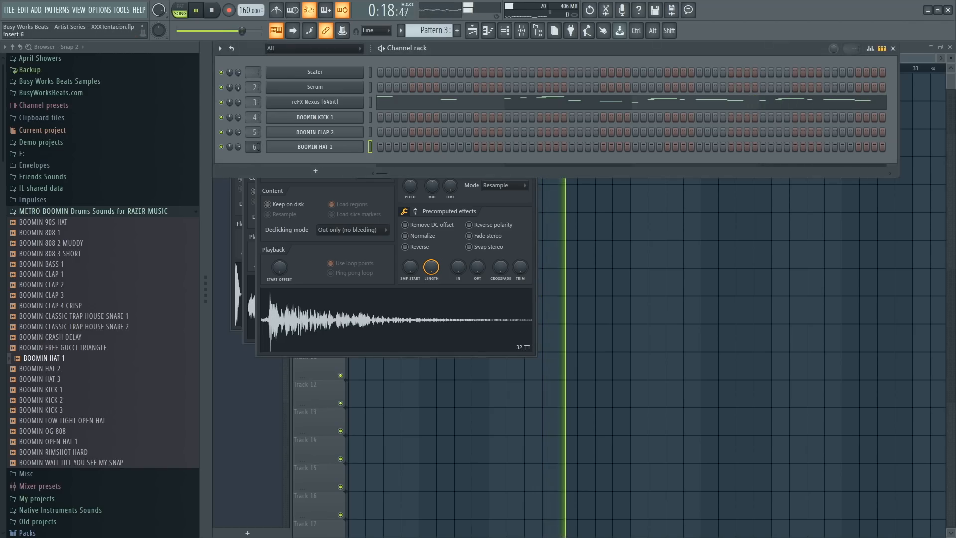
Step: Audition the BOOMIN 808 samples and open BOOMIN 808 3 SHORT in a new channel routed to mixer track 7
{"action": "left_click", "coordinate": [72, 244]}
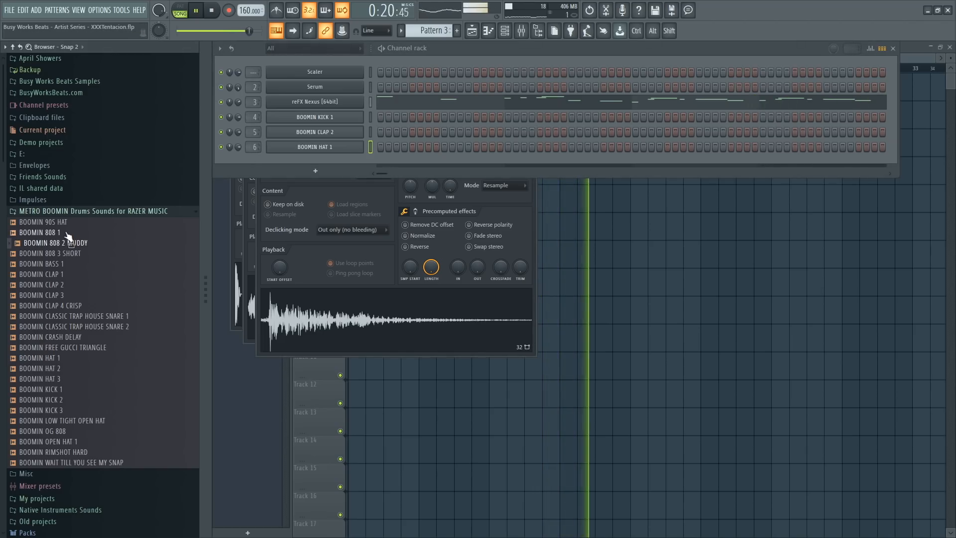
{"action": "left_click", "coordinate": [69, 233]}
{"action": "left_click", "coordinate": [69, 254]}
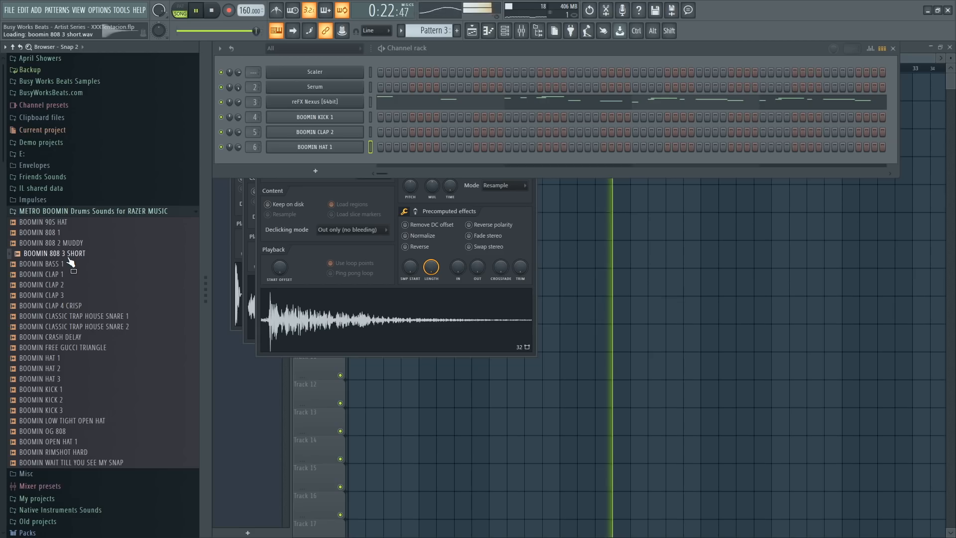
{"action": "right_click", "coordinate": [69, 263]}
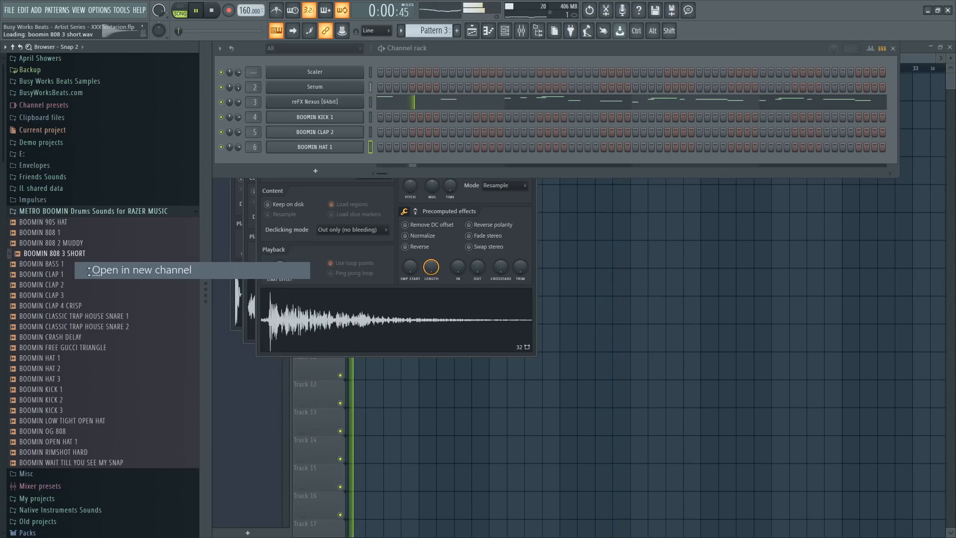
{"action": "left_click", "coordinate": [82, 267]}
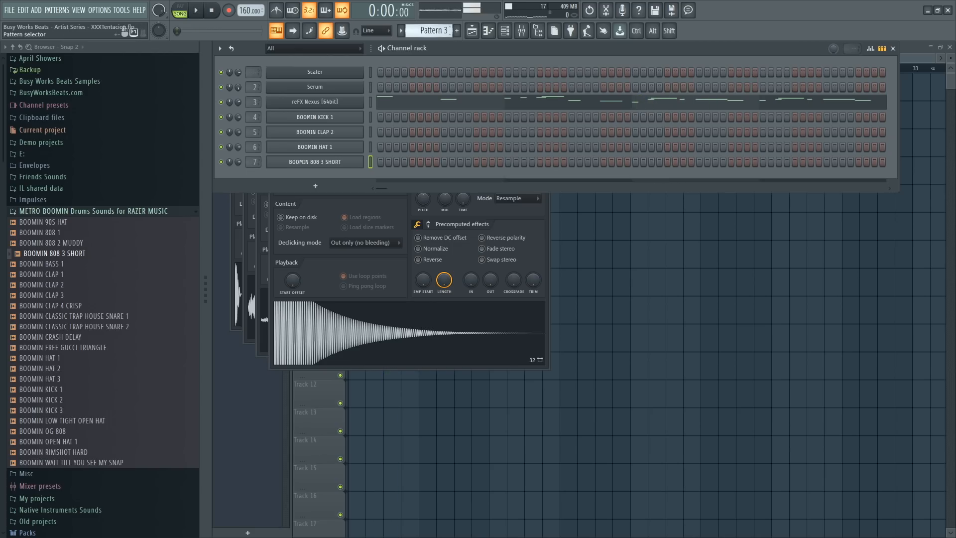
Step: Record an eight-bar bass line of F6, B5 and C6 notes with BOOMIN 808 3 SHORT in Pattern 4 and open its piano roll
{"action": "scroll", "coordinate": [434, 31], "scroll_direction": "up", "scroll_amount": 1}
{"action": "left_click", "coordinate": [229, 11]}
{"action": "left_click", "coordinate": [464, 378]}
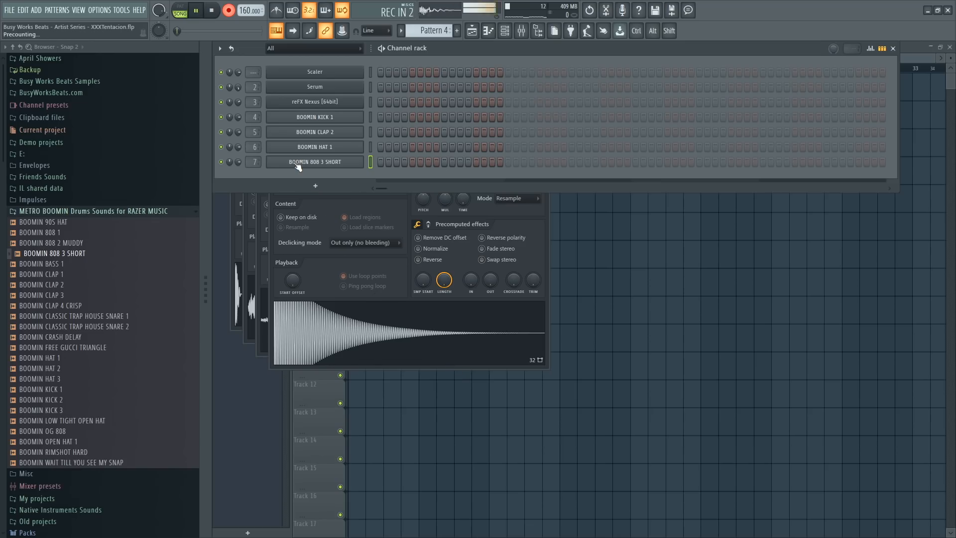
{"action": "key", "text": "F7"}
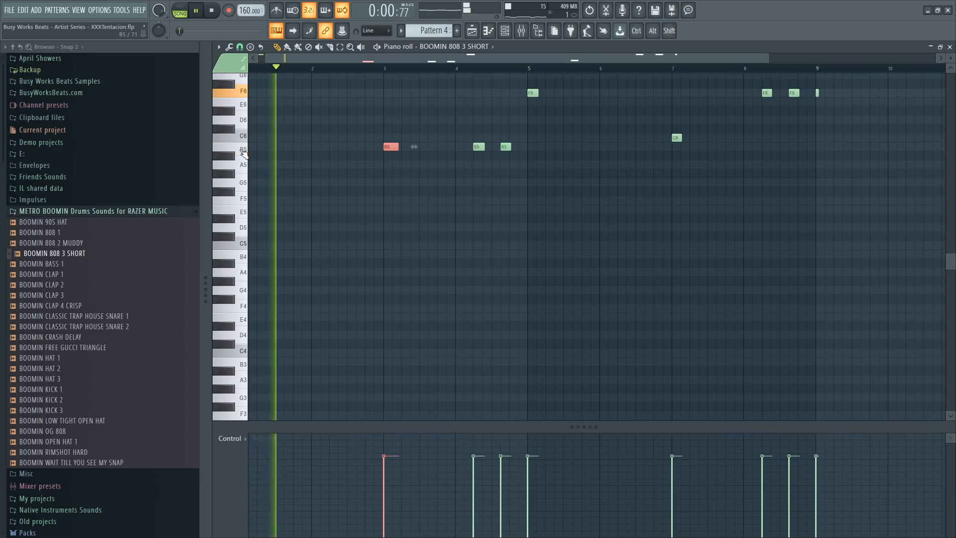
Step: Lower the two B5 bass notes in bar 4 by a semitone to A#5 and play the bass line
{"action": "scroll", "coordinate": [442, 69], "scroll_direction": "down", "scroll_amount": 2}
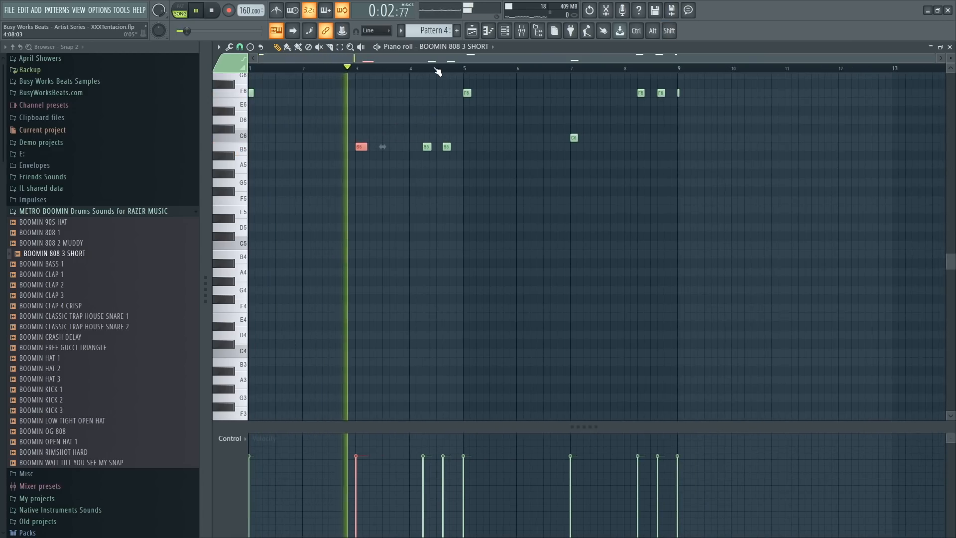
{"action": "left_click_drag", "start_coordinate": [418, 143], "coordinate": [473, 163]}
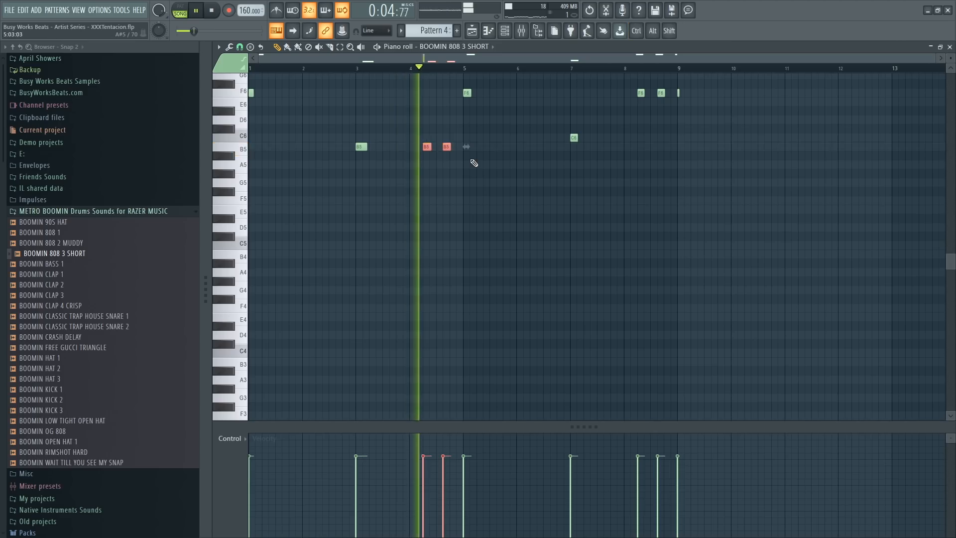
{"action": "key", "text": "shift+Down"}
{"action": "key", "text": "space"}
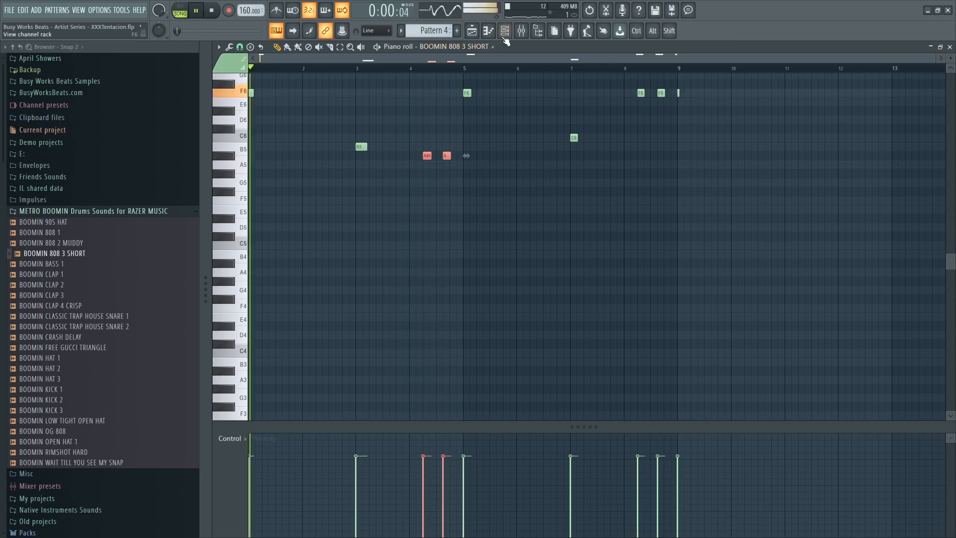
{"action": "key", "text": "F6"}
{"action": "key", "text": "space"}
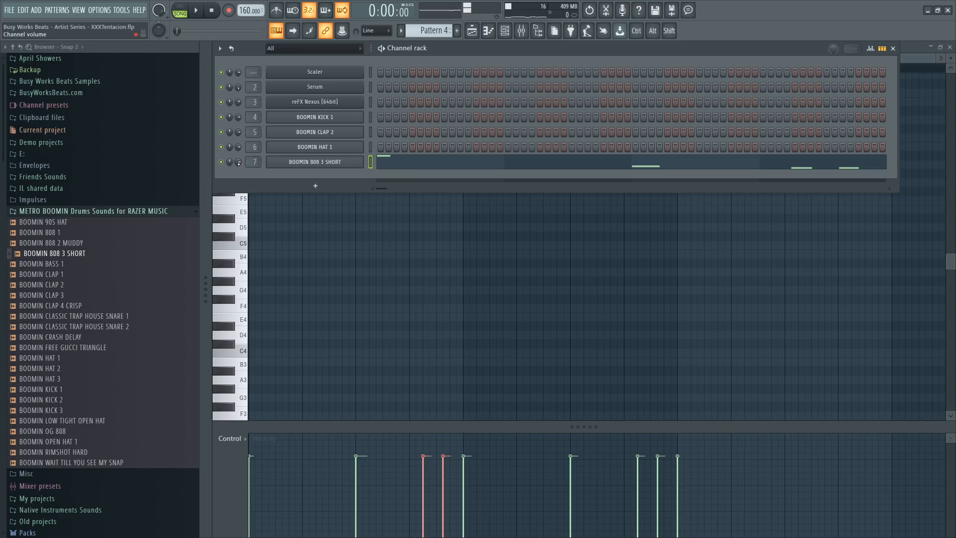
Step: Place the Pattern 4 bass line on Track 3 at bars 1 and 9 and play the arrangement
{"action": "key", "text": "F6"}
{"action": "left_click_drag", "start_coordinate": [418, 150], "coordinate": [510, 189]}
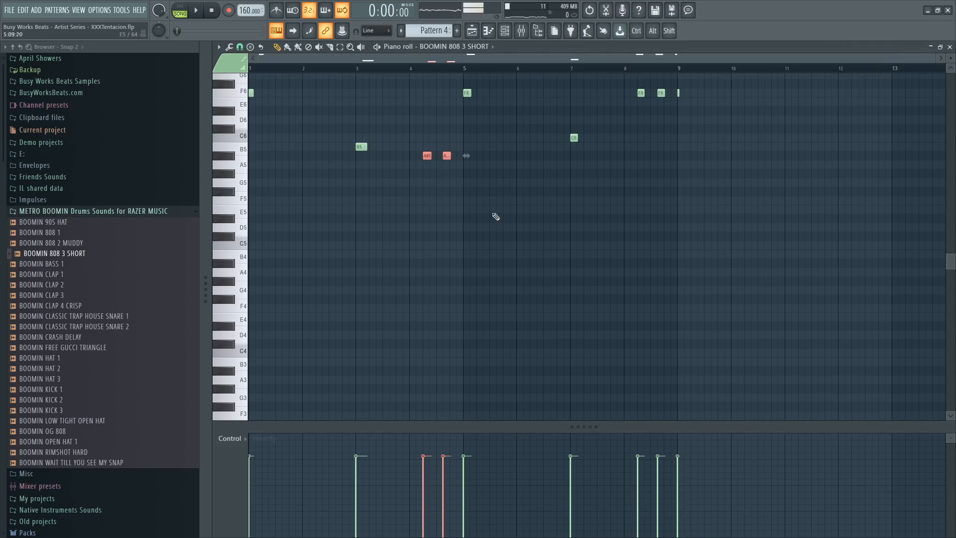
{"action": "key", "text": "space"}
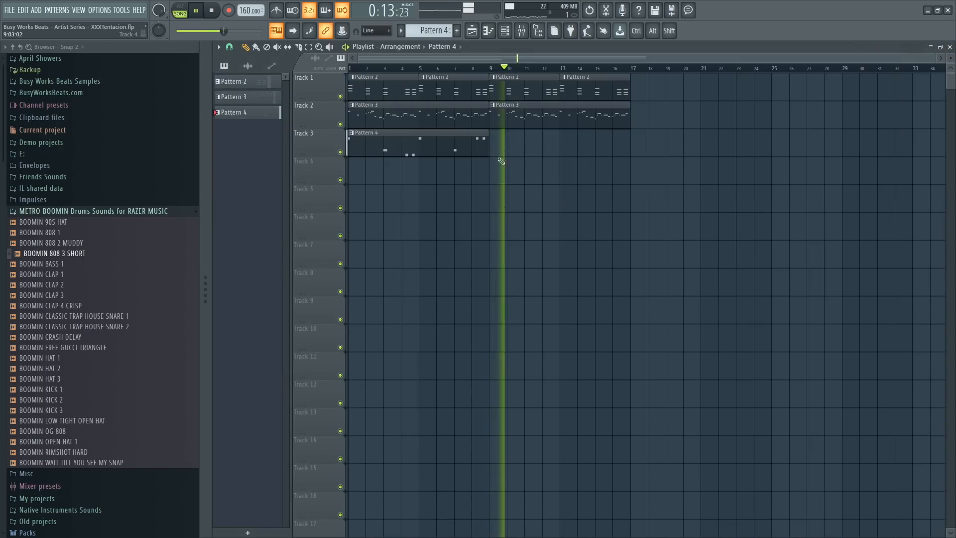
{"action": "left_click", "coordinate": [498, 144]}
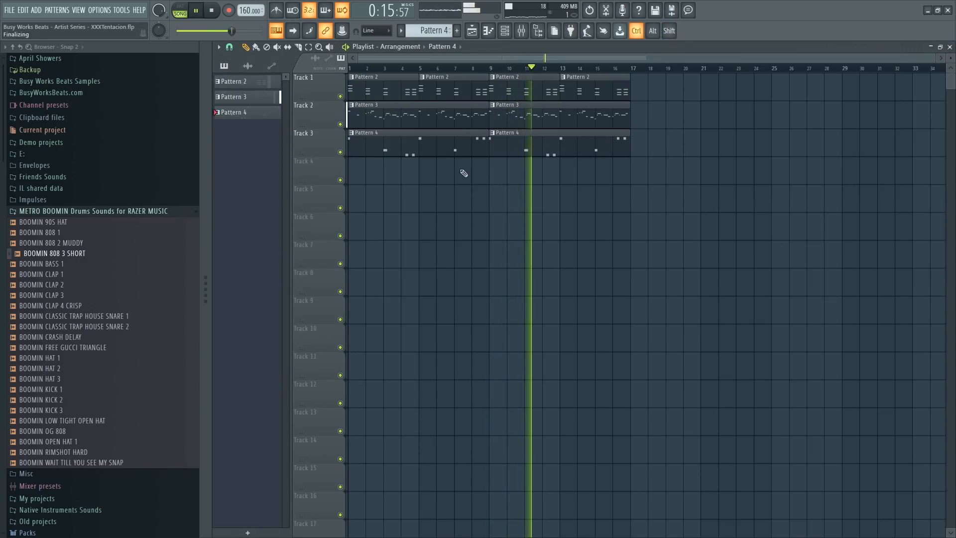
Step: Record a four-bar BOOMIN HAT 1 rhythm of C5 and A4 notes in Pattern 5 and play it back in the piano roll
{"action": "left_click", "coordinate": [504, 31]}
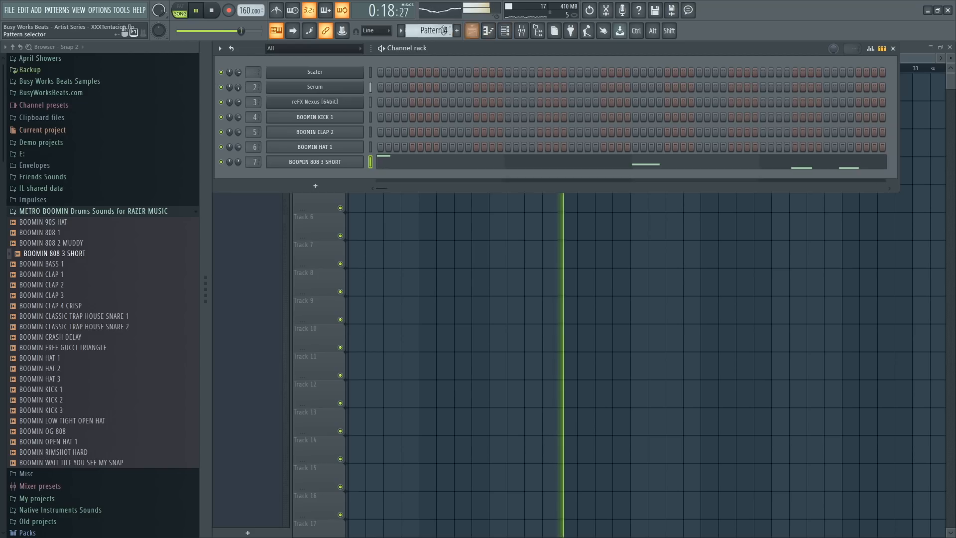
{"action": "scroll", "coordinate": [444, 31], "scroll_direction": "down", "scroll_amount": 1}
{"action": "key", "text": "space"}
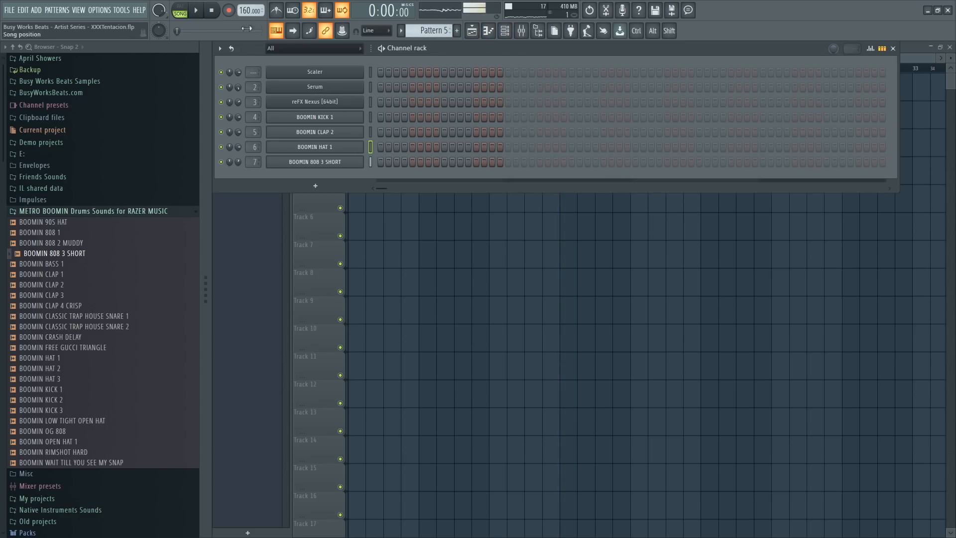
{"action": "left_click", "coordinate": [228, 11]}
{"action": "left_click", "coordinate": [470, 378]}
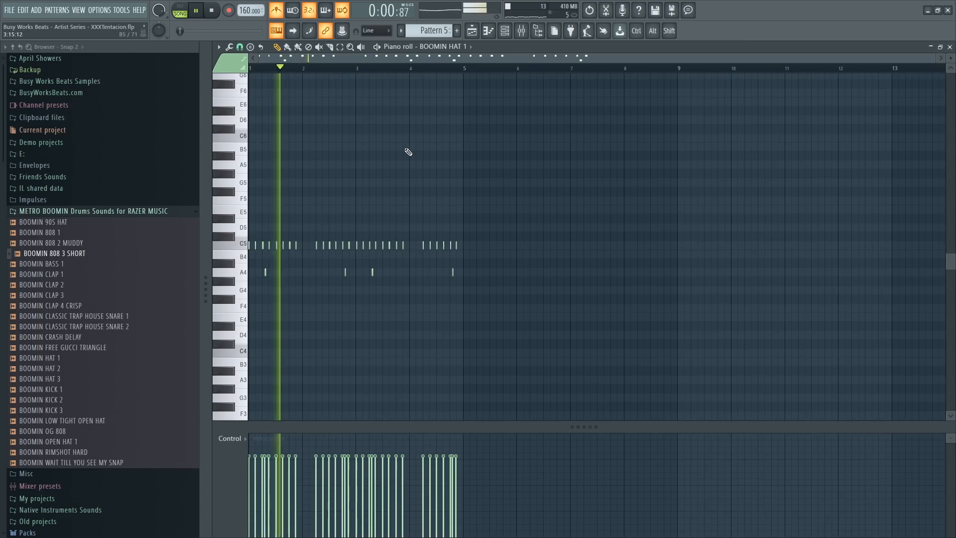
{"action": "key", "text": "space"}
{"action": "key", "text": "space"}
{"action": "scroll", "coordinate": [301, 73], "scroll_direction": "up", "scroll_amount": 5}
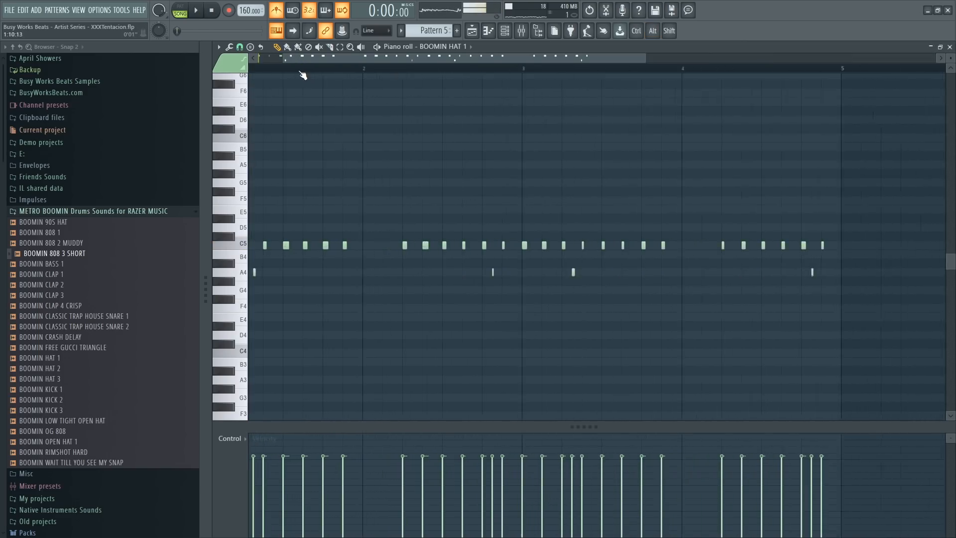
{"action": "left_click_drag", "start_coordinate": [312, 59], "coordinate": [287, 59]}
{"action": "key", "text": "space"}
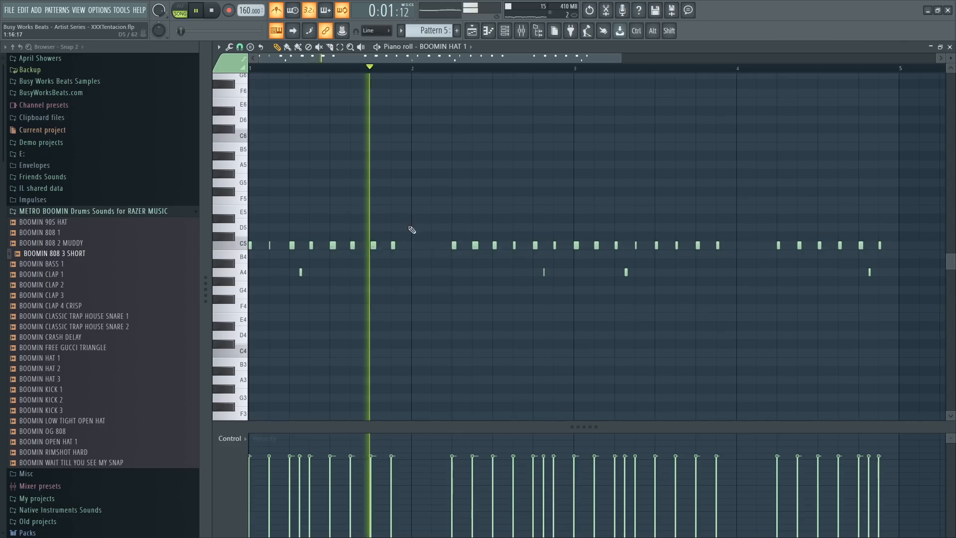
Step: Lengthen the first C5 hat in bar 2 and chop it into a rapid roll with the Arpeggiator
{"action": "key", "text": "space"}
{"action": "left_click_drag", "start_coordinate": [459, 245], "coordinate": [494, 245]}
{"action": "left_click", "coordinate": [465, 246], "text": "ctrl"}
{"action": "key", "text": "alt+a"}
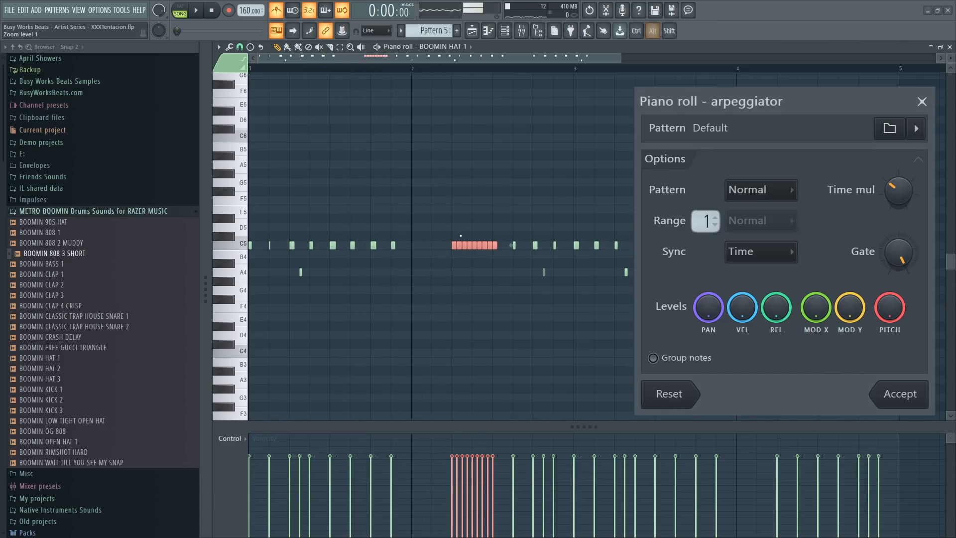
{"action": "left_click", "coordinate": [916, 395]}
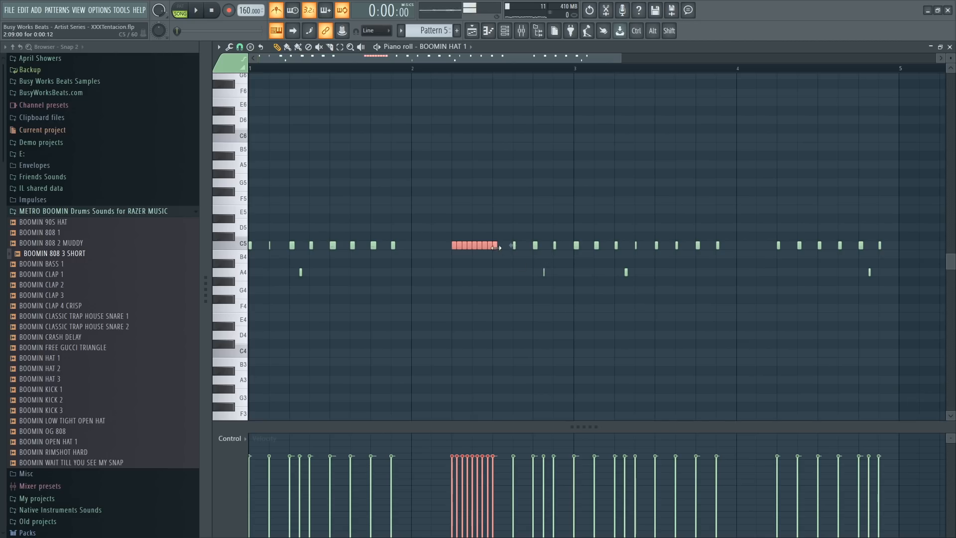
Step: Trim the last note of the bar 2 roll and turn the C5 hat near the end of bar 3 into a second roll
{"action": "left_click", "coordinate": [494, 245]}
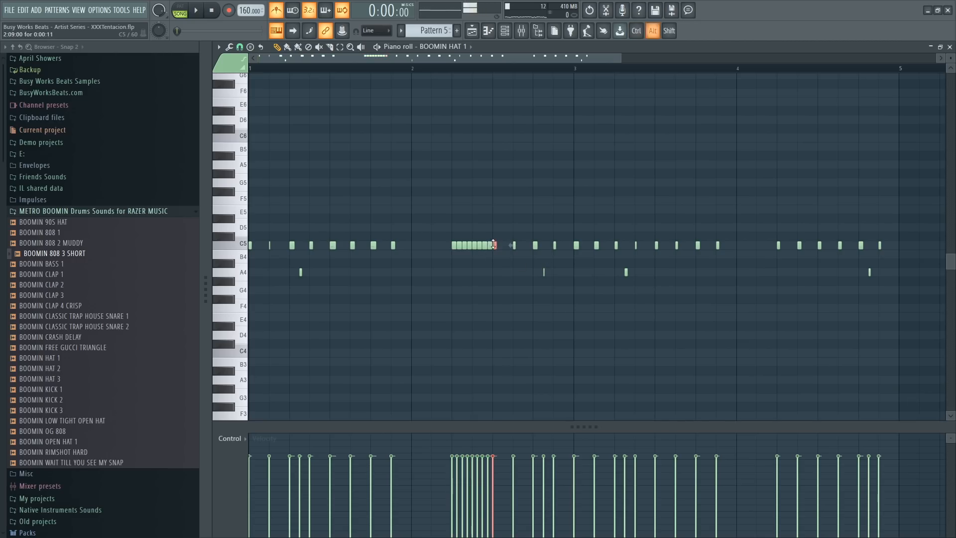
{"action": "key", "text": "alt+a"}
{"action": "left_click", "coordinate": [921, 101]}
{"action": "key", "text": "space"}
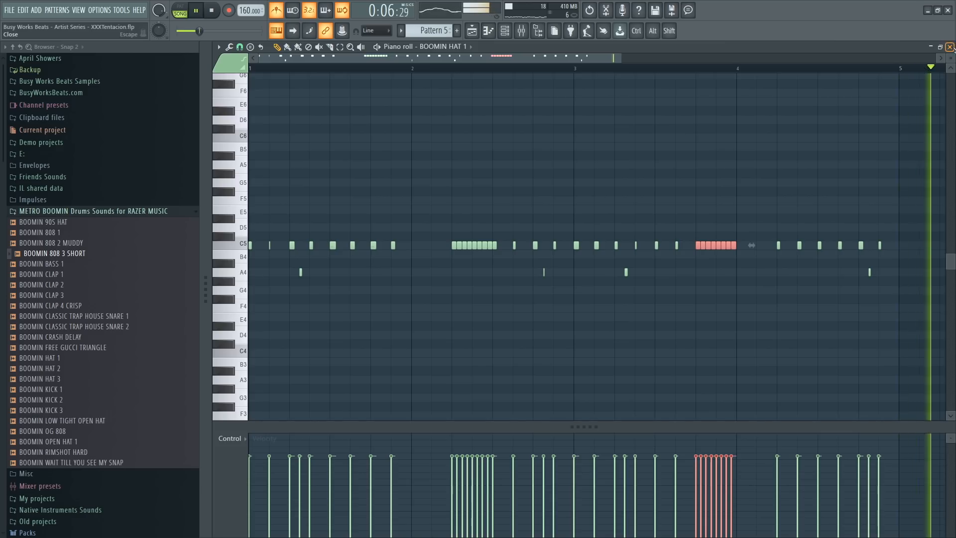
Step: Place Pattern 5 hi-hat clips on Track 4 at bars 1, 5, 9 and 13
{"action": "key", "text": "space"}
{"action": "key", "text": "F5"}
{"action": "left_click", "coordinate": [437, 178]}
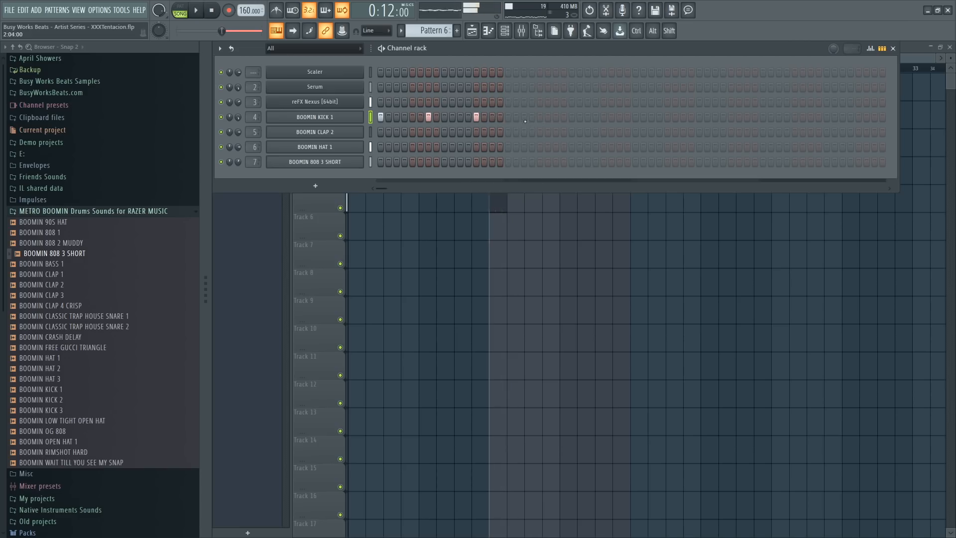
Step: Program BOOMIN KICK 1 on steps 1, 7, 13, 21 and 27 in Pattern 6, and place it on Track 5 at bars 9 and 13
{"action": "left_click", "coordinate": [539, 117]}
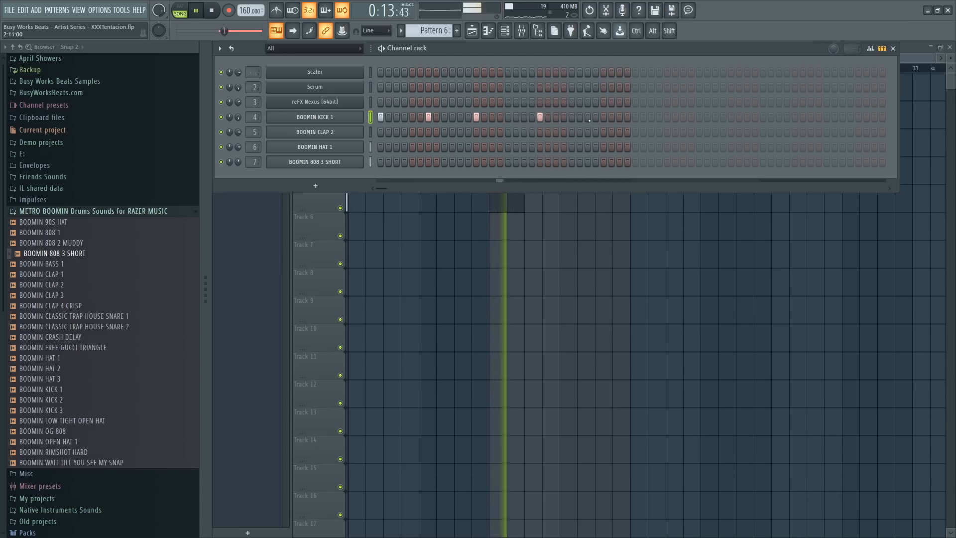
{"action": "left_click", "coordinate": [587, 117]}
{"action": "key", "text": "space"}
Step: Program BOOMIN CLAP 2 on steps 9, 25, 41 and 57 in Pattern 7, and place it on Track 6 at bar 9
{"action": "key", "text": "space"}
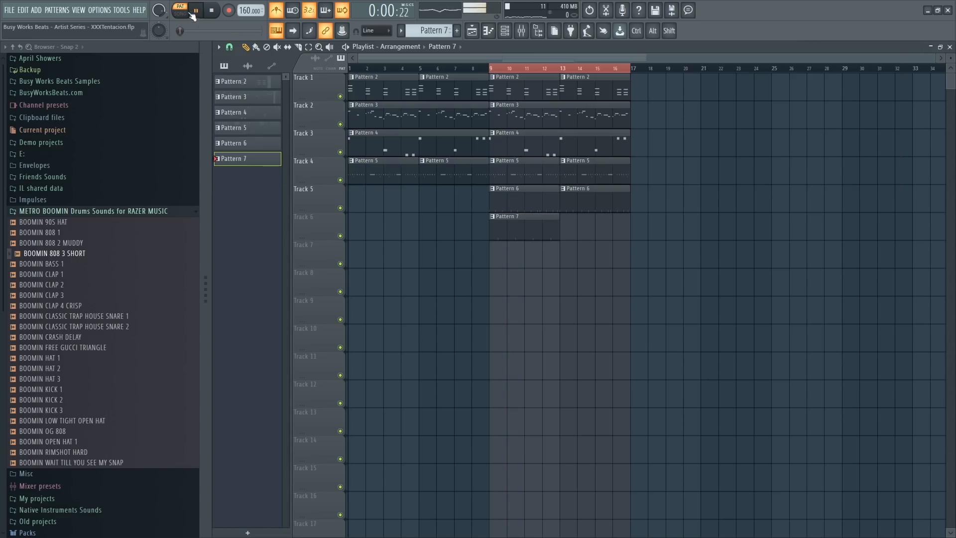
{"action": "left_click", "coordinate": [182, 11]}
{"action": "left_click", "coordinate": [510, 37]}
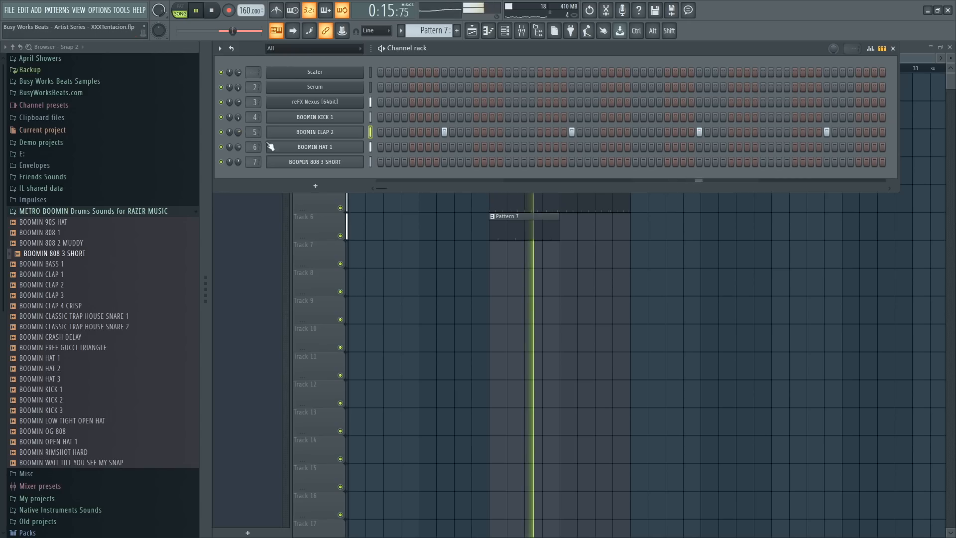
Step: Open the reFX Nexus channel and search its preset library for "hit"
{"action": "left_click", "coordinate": [315, 103]}
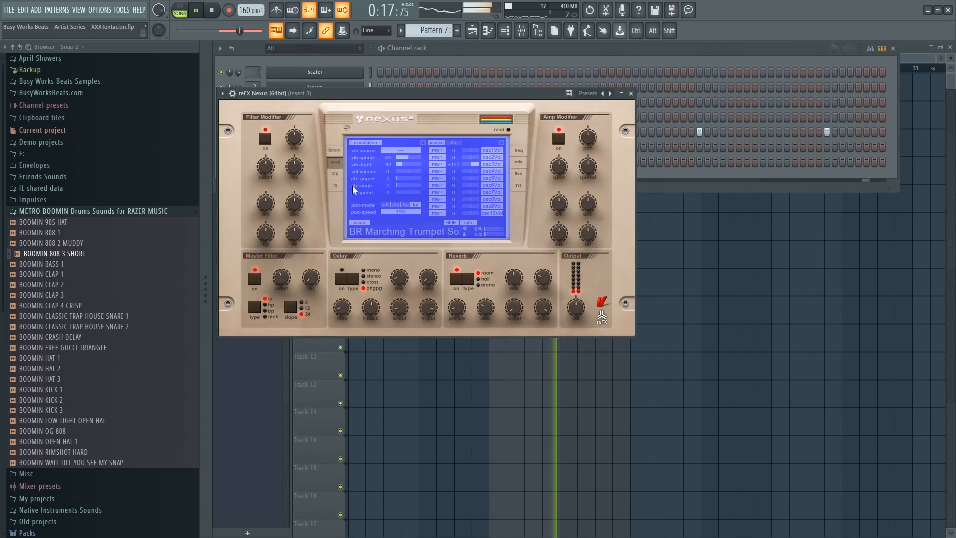
{"action": "key", "text": "space"}
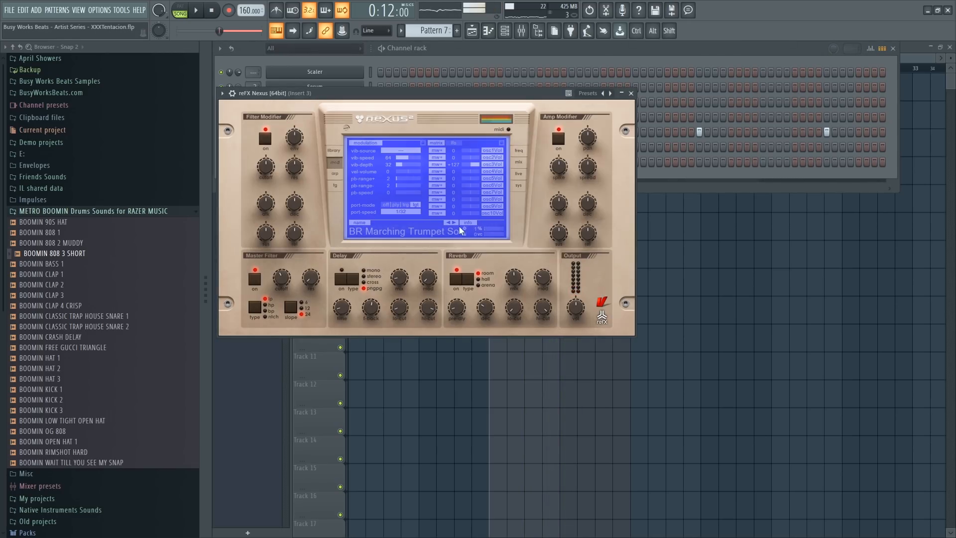
{"action": "left_click", "coordinate": [338, 153]}
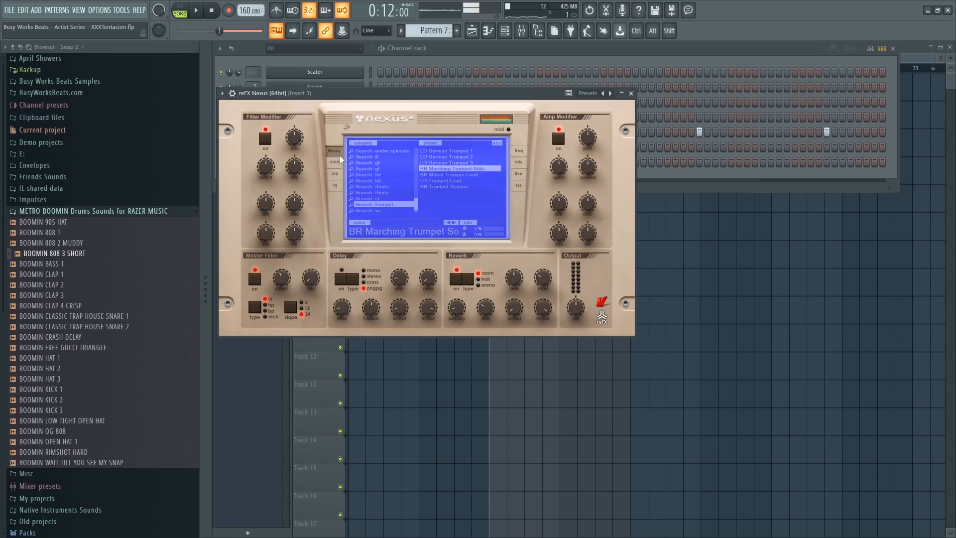
{"action": "right_click", "coordinate": [388, 199]}
{"action": "left_click", "coordinate": [427, 257]}
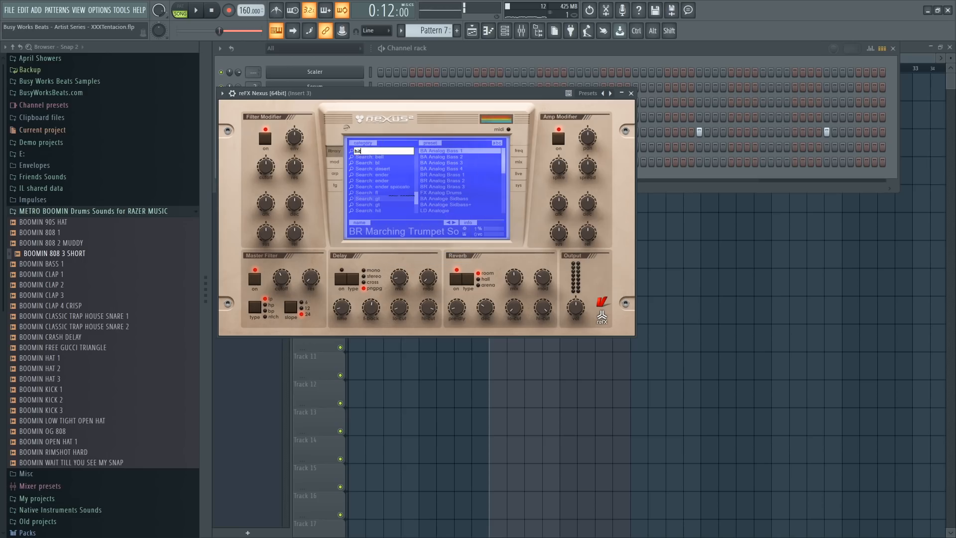
{"action": "key", "text": "Return"}
Step: Load the OC Orch Hit Split Brs preset in Nexus and listen to the melody with it in the arrangement
{"action": "key", "text": "space"}
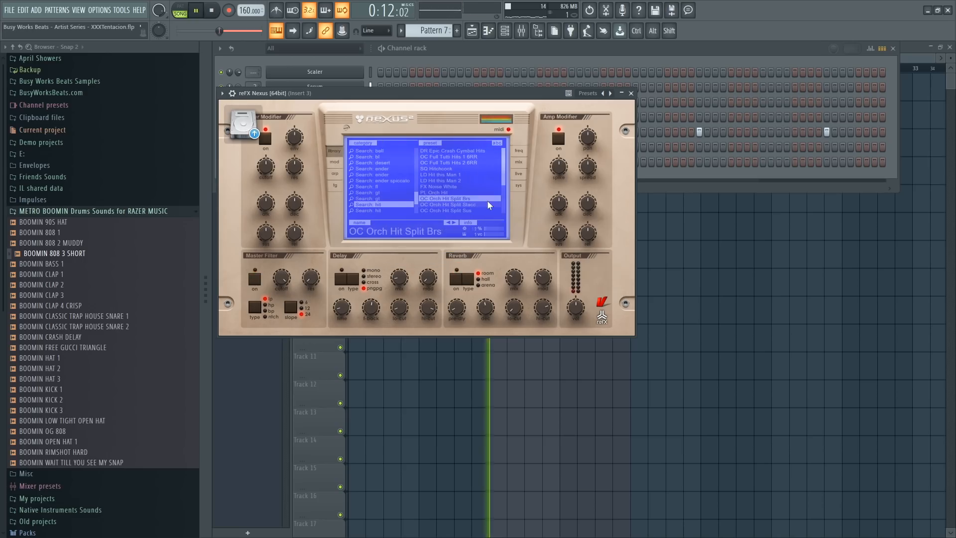
{"action": "left_click", "coordinate": [475, 198]}
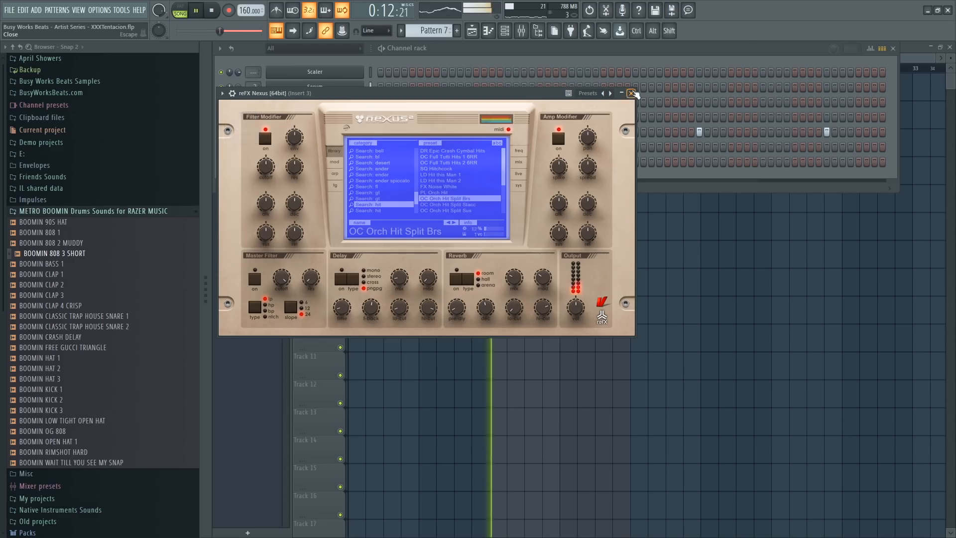
{"action": "left_click", "coordinate": [632, 93]}
{"action": "key", "text": "space"}
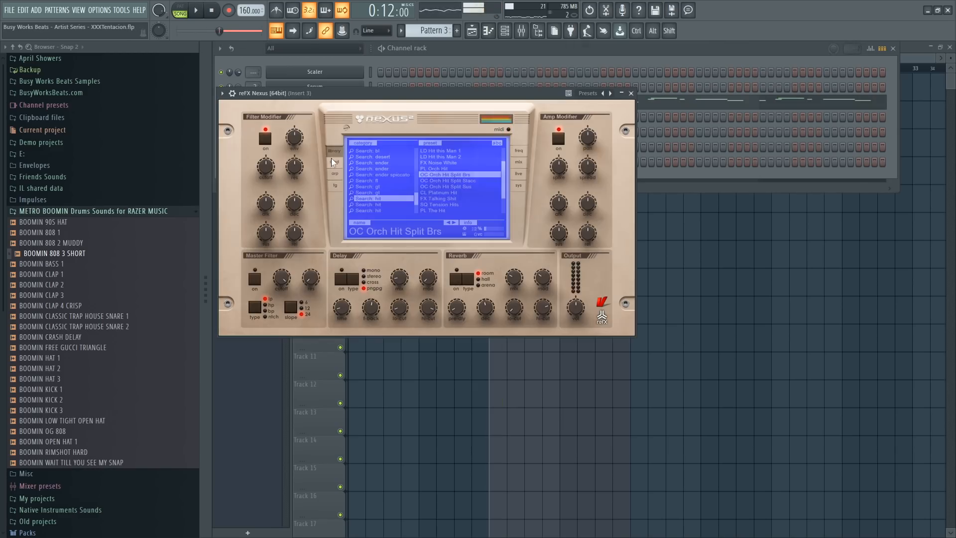
{"action": "left_click", "coordinate": [334, 162]}
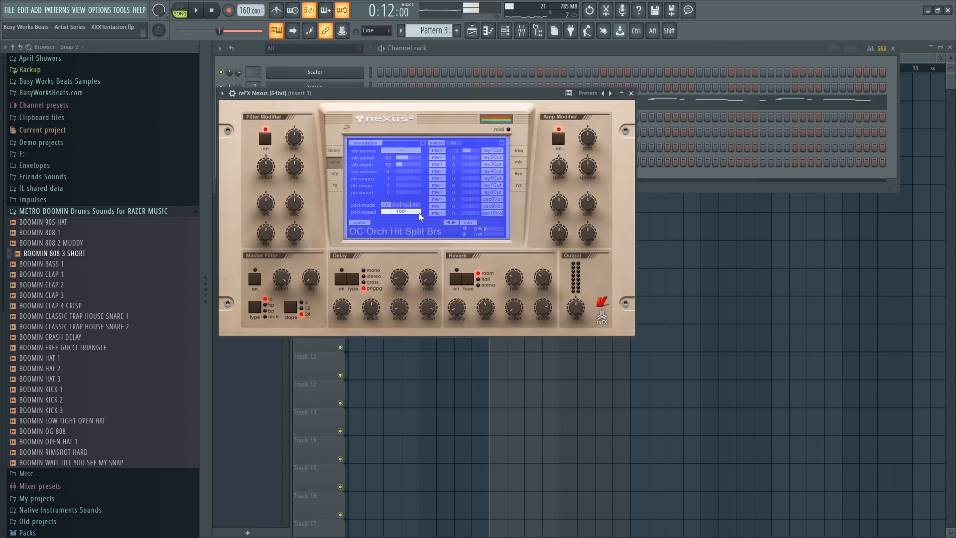
{"action": "left_click", "coordinate": [631, 93]}
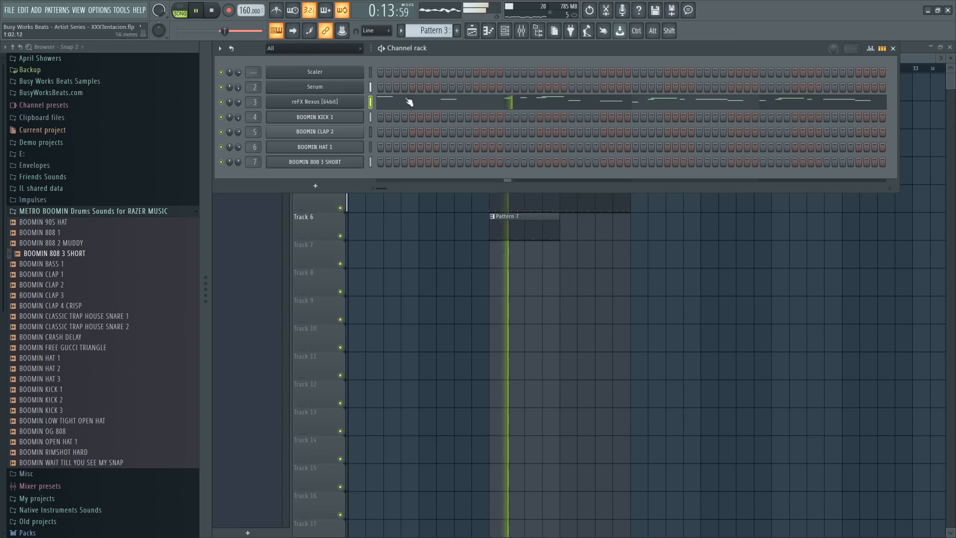
{"action": "left_click", "coordinate": [523, 33]}
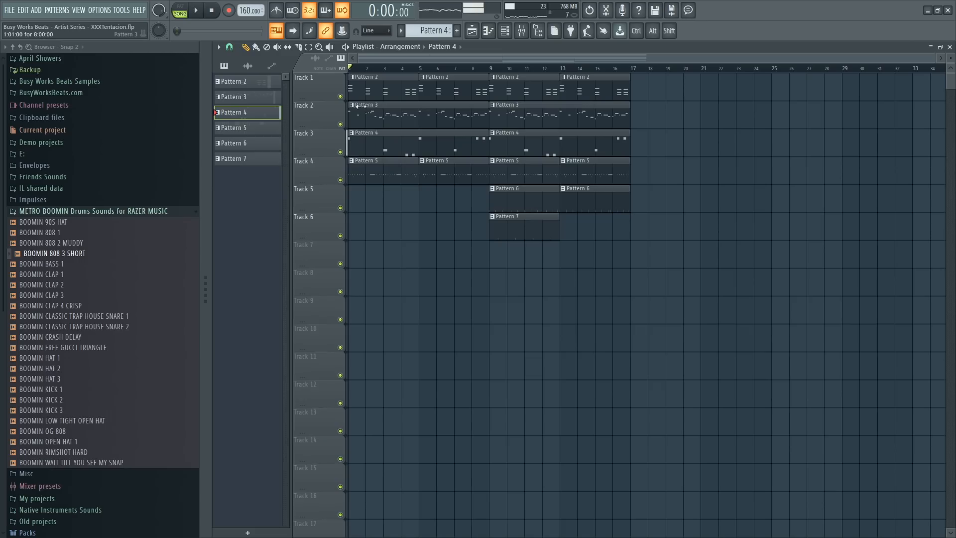
Step: Make the first Pattern 3 melody clip on Track 2 unique so it becomes a separate pattern
{"action": "right_click", "coordinate": [354, 106]}
{"action": "left_click", "coordinate": [404, 218]}
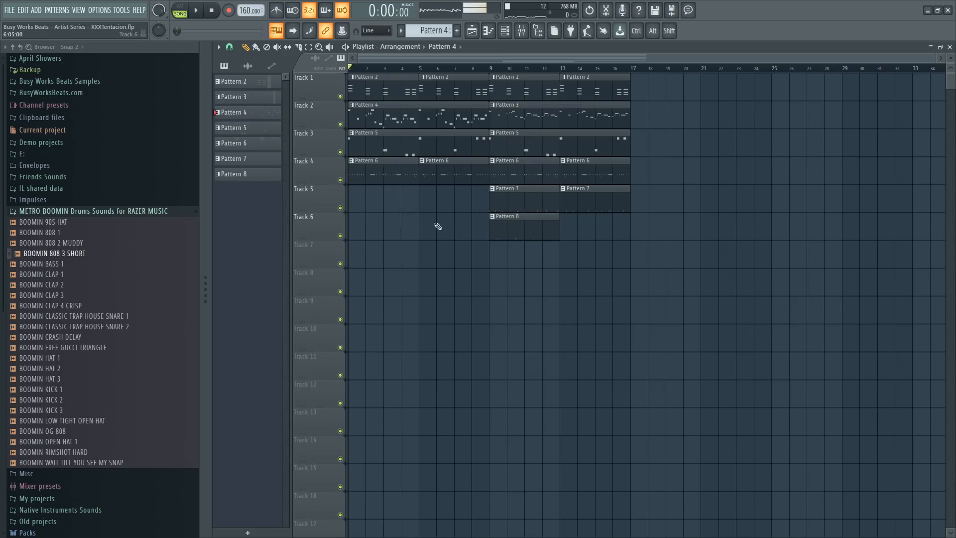
{"action": "left_click", "coordinate": [508, 38]}
{"action": "right_click", "coordinate": [429, 242]}
Step: Thin out the Nexus melody in Pattern 4 by deleting the D5 notes and the D#5 notes following the long F5 notes
{"action": "double_click", "coordinate": [405, 115]}
{"action": "key", "text": "space"}
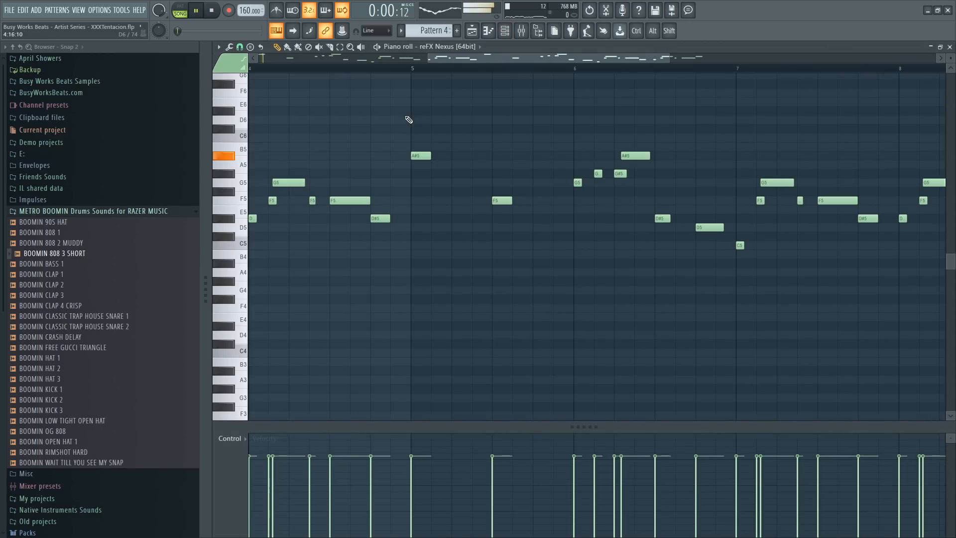
{"action": "left_click_drag", "start_coordinate": [458, 54], "coordinate": [573, 60]}
{"action": "left_click", "coordinate": [574, 68]}
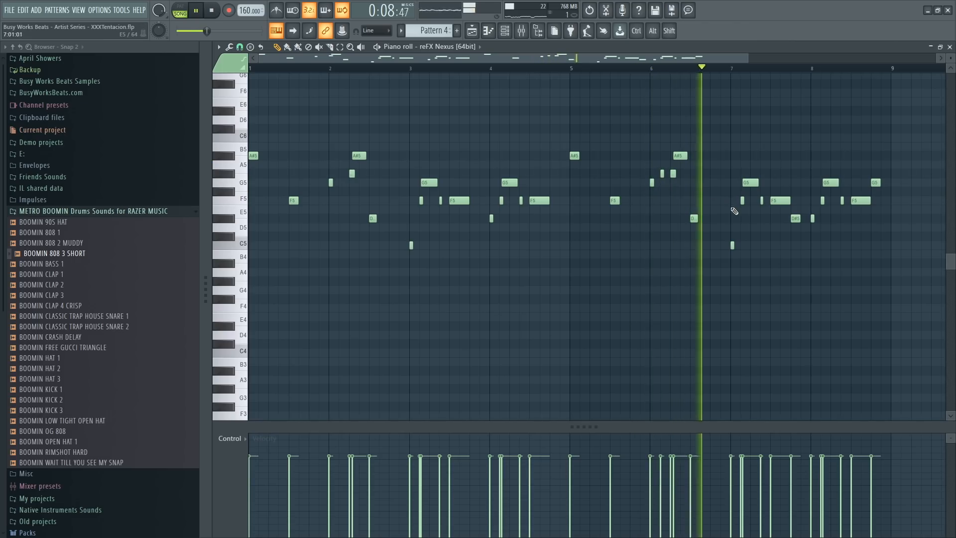
{"action": "right_click", "coordinate": [795, 218]}
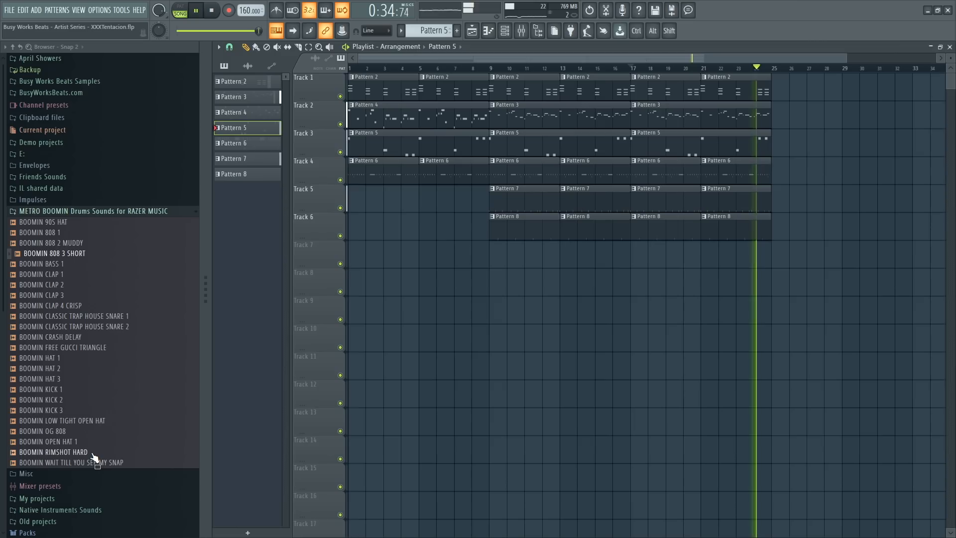
Step: Audition BOOMIN RIMSHOT HARD, open it in a new channel, and route it to mixer track 8
{"action": "left_click", "coordinate": [93, 453]}
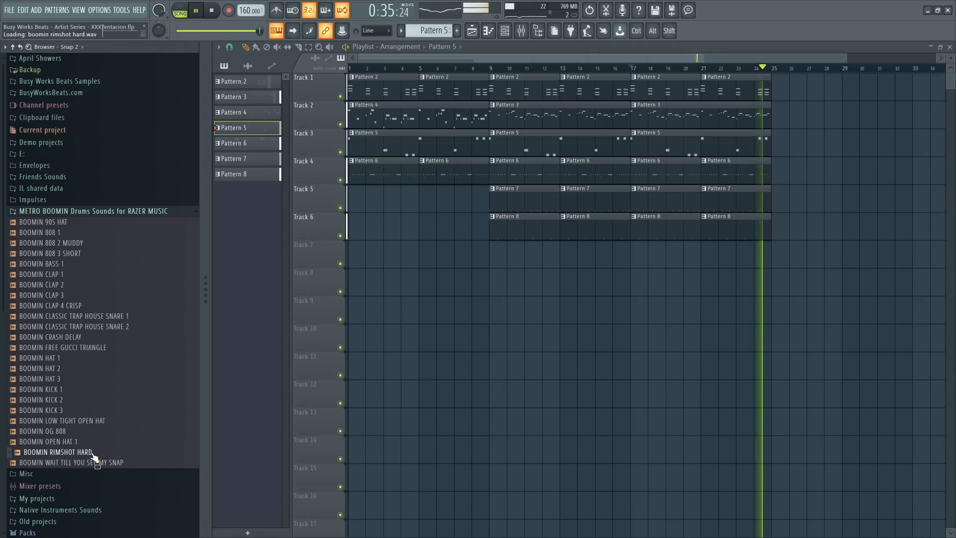
{"action": "right_click", "coordinate": [93, 453]}
{"action": "left_click", "coordinate": [130, 354]}
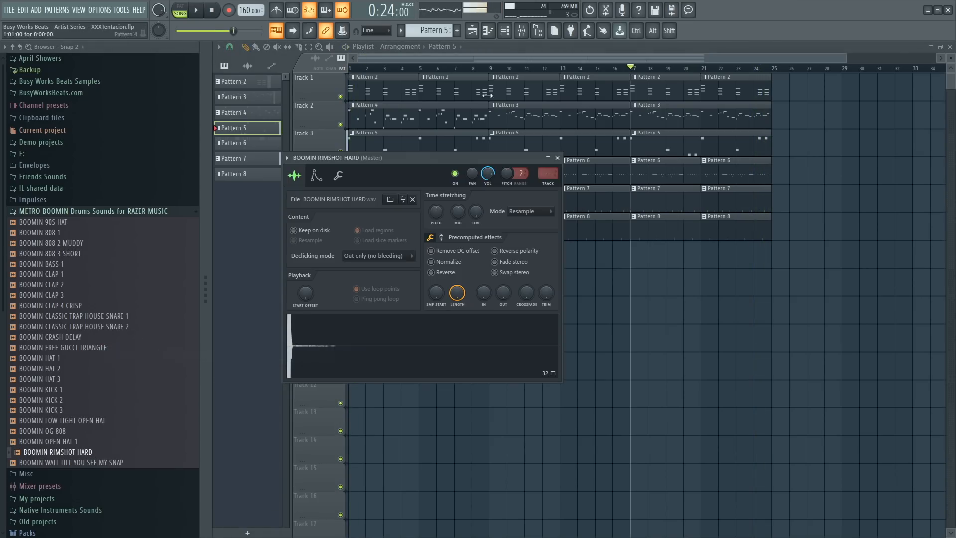
{"action": "left_click", "coordinate": [512, 34]}
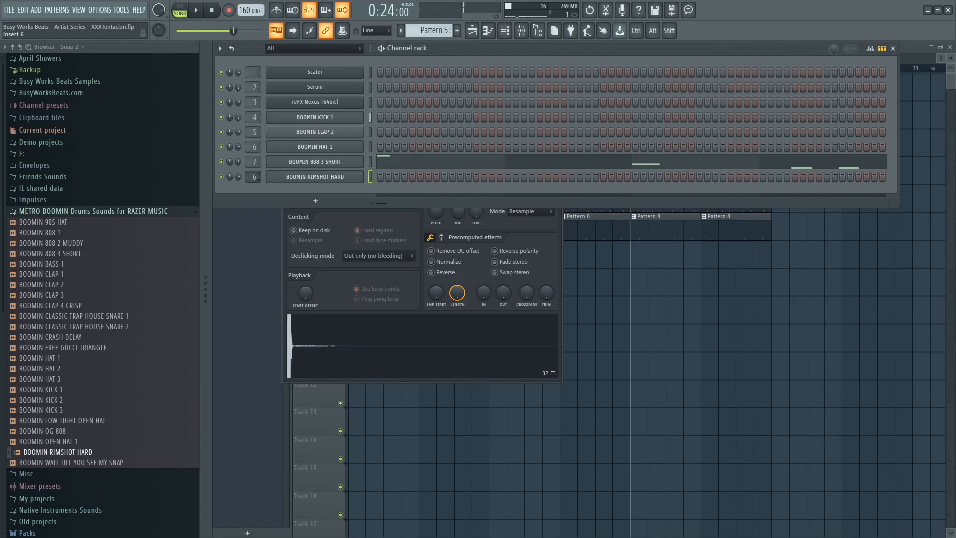
Step: Open the BOOMIN RIMSHOT HARD channel's volume envelope settings and view its Insert 8 track in the mixer
{"action": "left_click", "coordinate": [298, 176]}
{"action": "left_click", "coordinate": [308, 176]}
{"action": "left_click", "coordinate": [316, 175]}
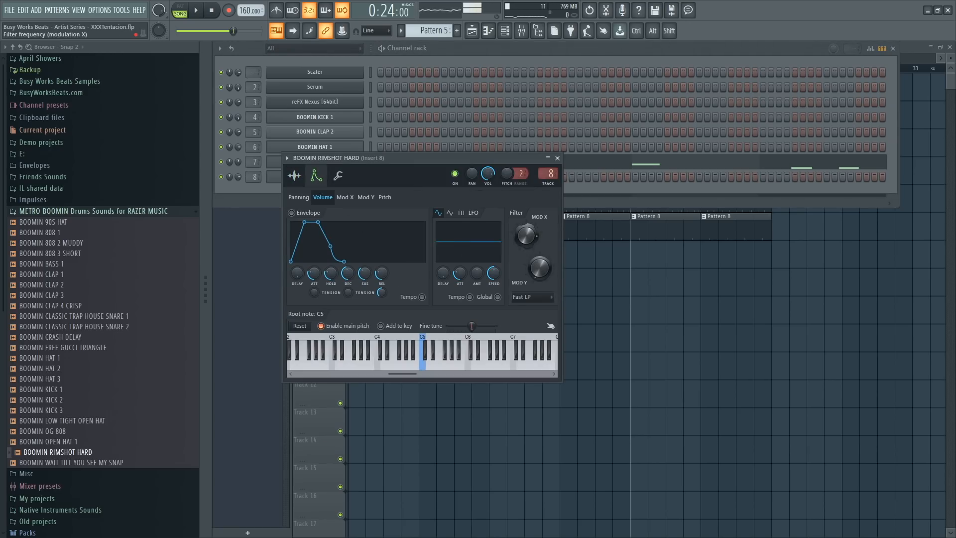
{"action": "left_click", "coordinate": [535, 33]}
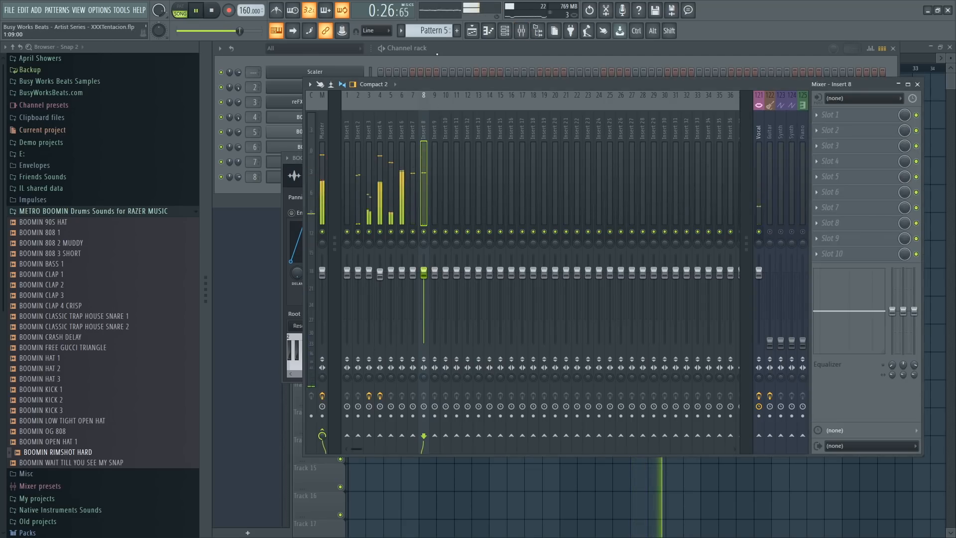
Step: Switch to the empty Pattern 9 and place a clip of it on Track 7 at bar 9
{"action": "left_click", "coordinate": [437, 53]}
{"action": "scroll", "coordinate": [440, 35], "scroll_direction": "down", "scroll_amount": 1}
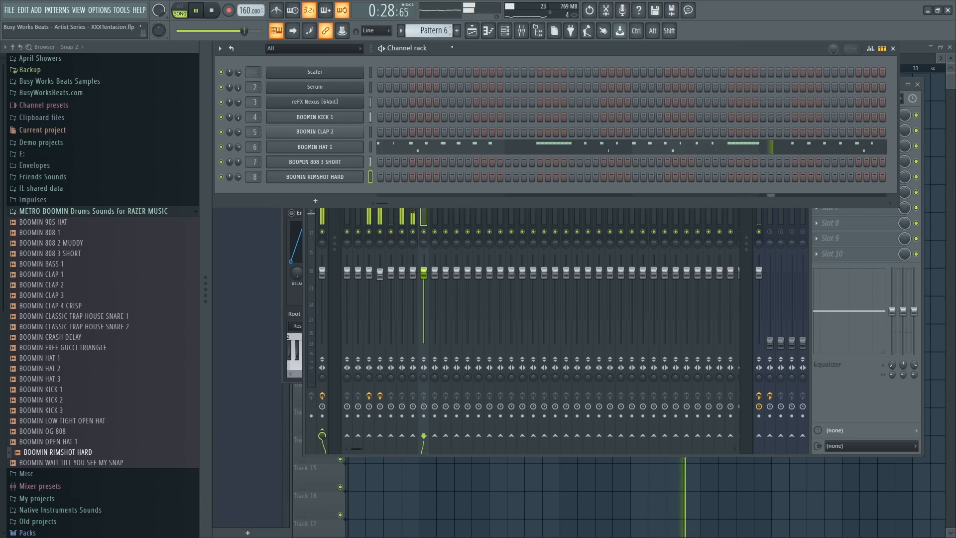
{"action": "scroll", "coordinate": [447, 33], "scroll_direction": "down", "scroll_amount": 1}
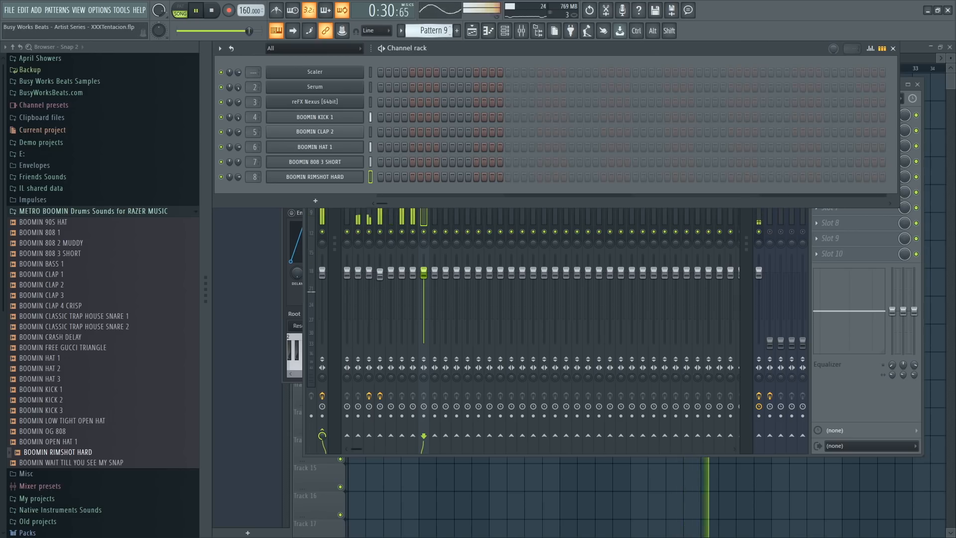
{"action": "scroll", "coordinate": [433, 30], "scroll_direction": "down", "scroll_amount": 1}
{"action": "scroll", "coordinate": [441, 29], "scroll_direction": "down", "scroll_amount": 1}
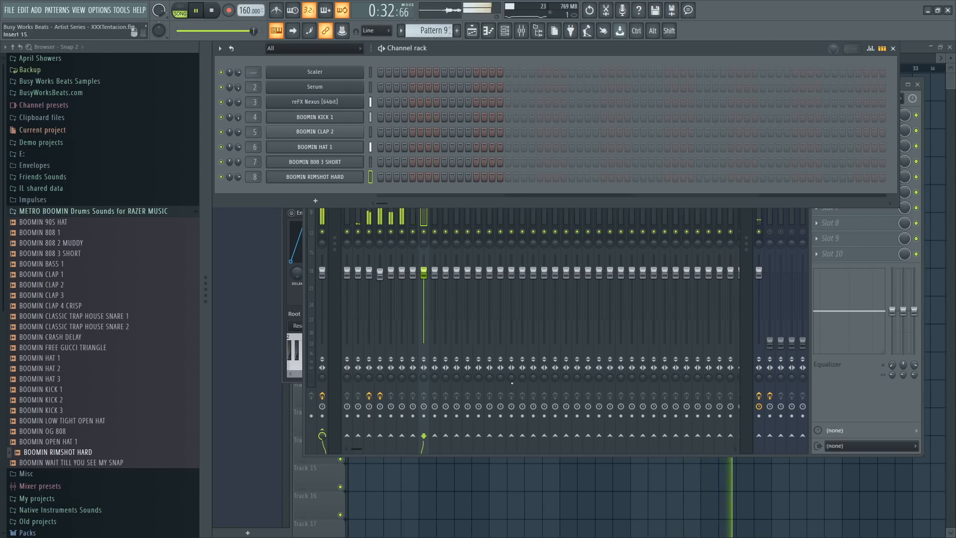
{"action": "key", "text": "F5"}
{"action": "key", "text": "space"}
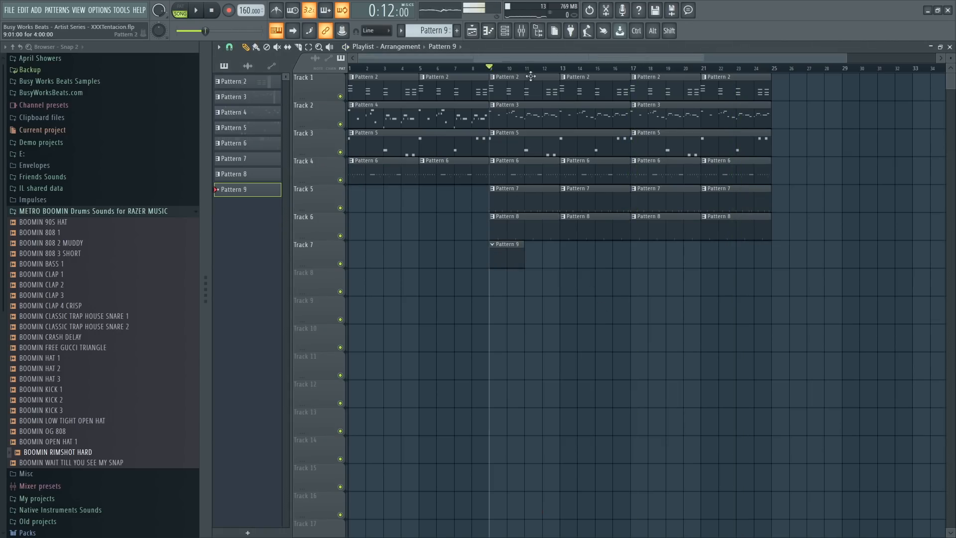
Step: Sequence BOOMIN RIMSHOT HARD hits on steps 15, 19, 31 and 47 of Pattern 9 while the arrangement plays
{"action": "left_click", "coordinate": [504, 30]}
{"action": "key", "text": "space"}
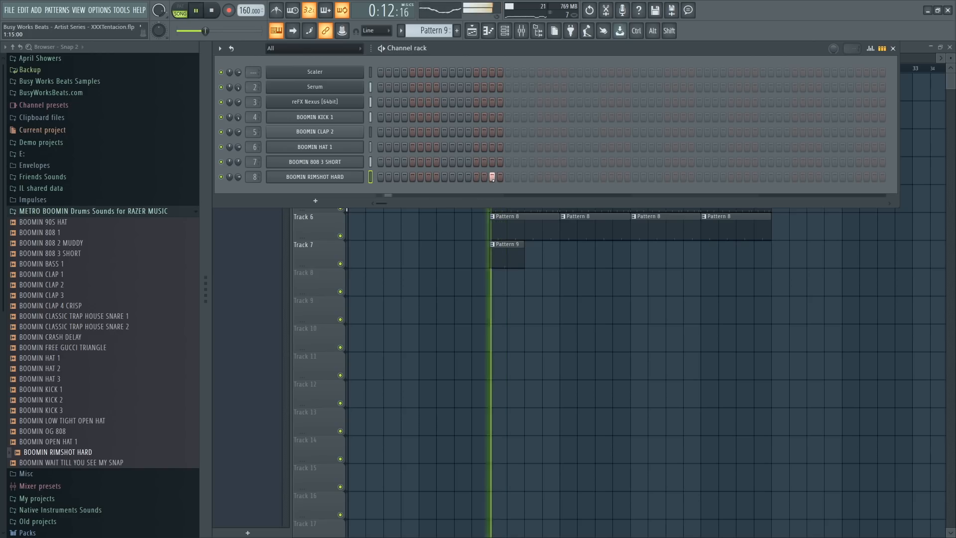
{"action": "left_click", "coordinate": [522, 178]}
{"action": "left_click", "coordinate": [619, 177]}
{"action": "left_click", "coordinate": [746, 177]}
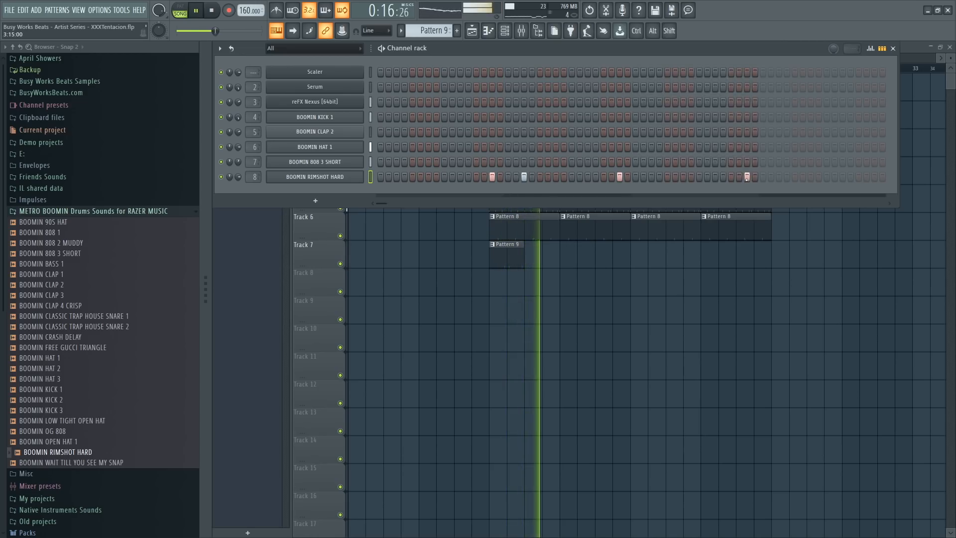
Step: Extend the Pattern 9 clip on Track 7 to four bars and remove the rimshot hit on step 31
{"action": "key", "text": "F6"}
{"action": "left_click_drag", "start_coordinate": [522, 257], "coordinate": [563, 257]}
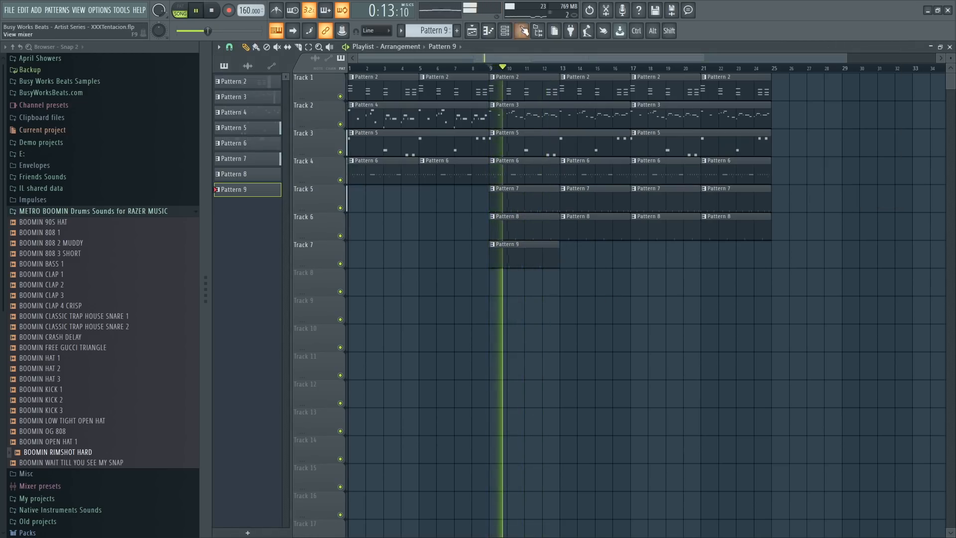
{"action": "key", "text": "F6"}
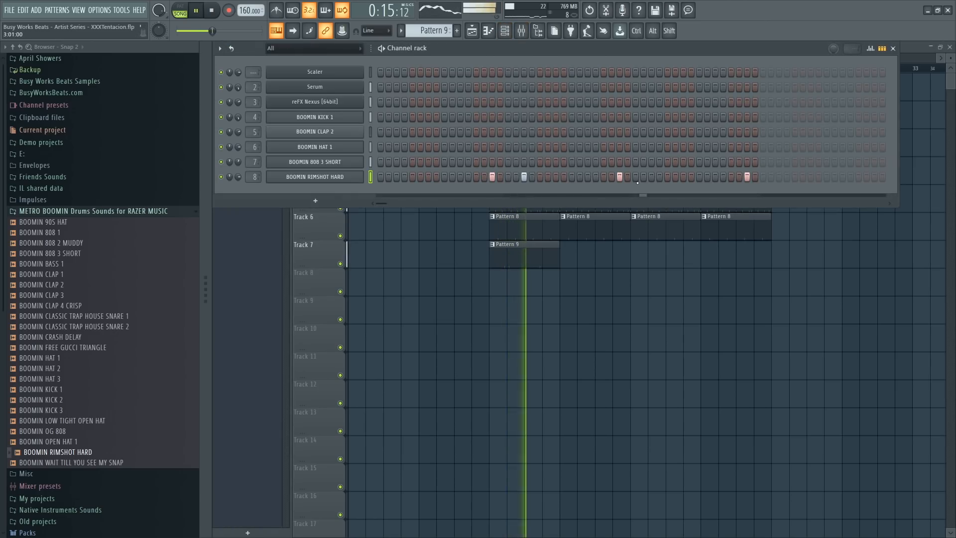
{"action": "right_click", "coordinate": [620, 177]}
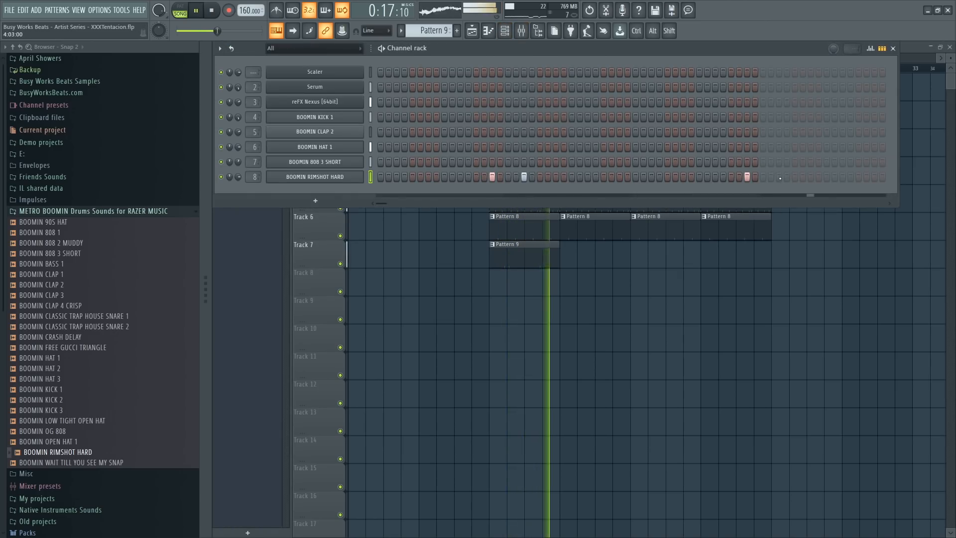
Step: Add three more Pattern 9 clips on Track 7 at bars 13, 17 and 21
{"action": "key", "text": "F6"}
{"action": "left_click_drag", "start_coordinate": [601, 246], "coordinate": [569, 251]}
{"action": "left_click_drag", "start_coordinate": [652, 254], "coordinate": [628, 254]}
{"action": "left_click_drag", "start_coordinate": [740, 254], "coordinate": [700, 255]}
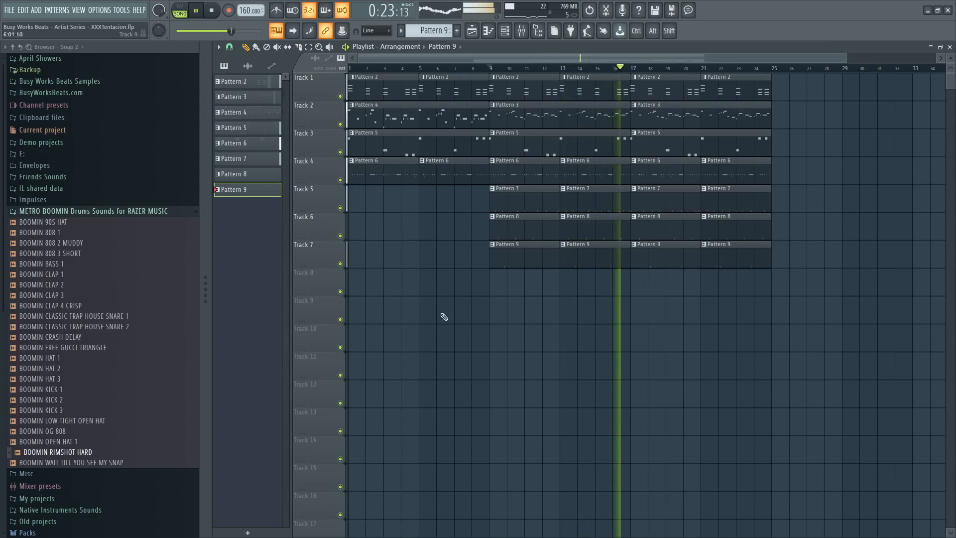
Step: Cut the low end of mixer Insert 2 with band 1 of Fruity parametric EQ 2 at about 162 Hz
{"action": "left_click", "coordinate": [505, 30]}
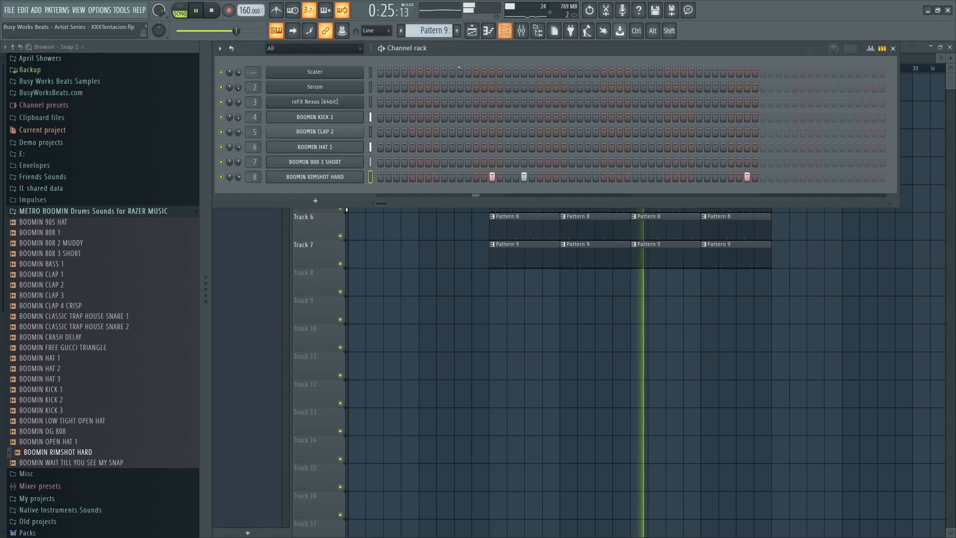
{"action": "left_click", "coordinate": [331, 102]}
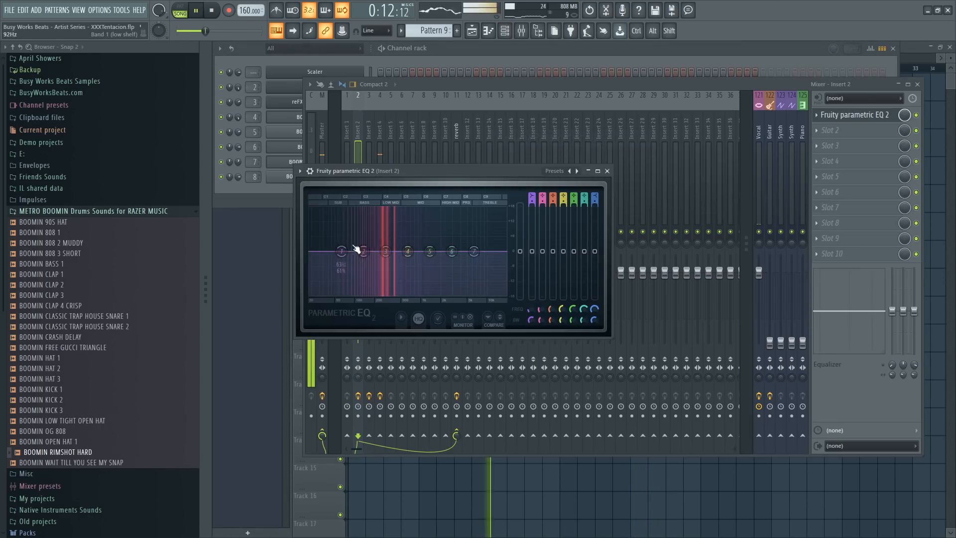
{"action": "left_click_drag", "start_coordinate": [358, 249], "coordinate": [357, 280]}
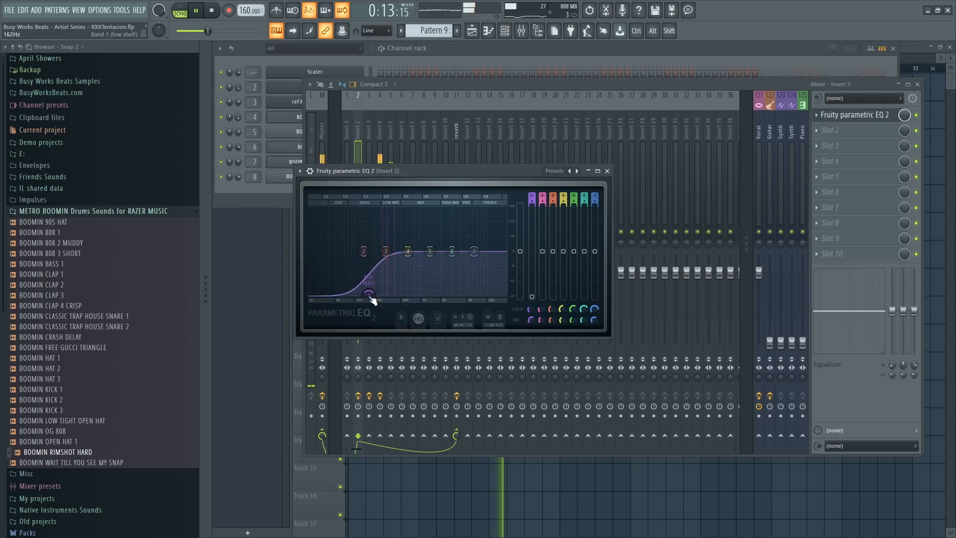
{"action": "left_click_drag", "start_coordinate": [369, 294], "coordinate": [368, 294]}
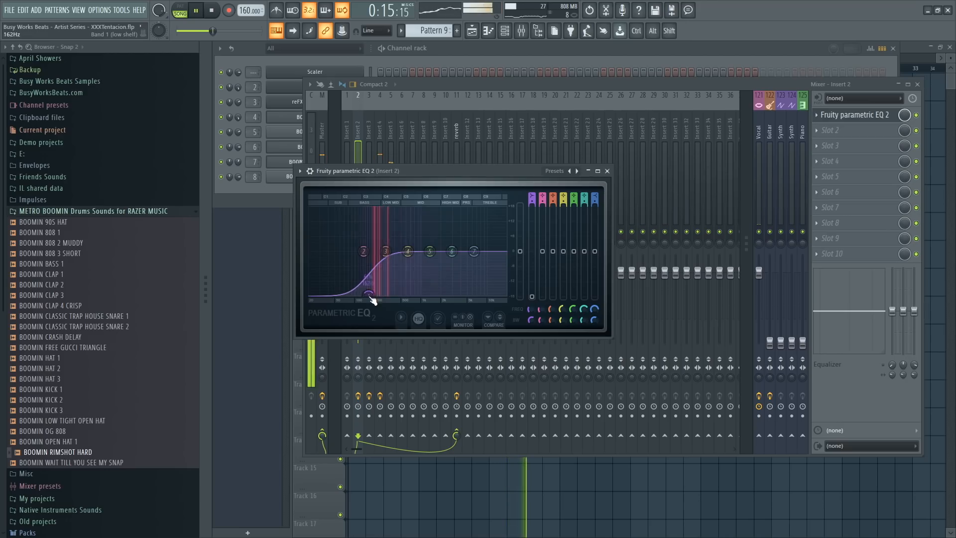
{"action": "left_click", "coordinate": [607, 170]}
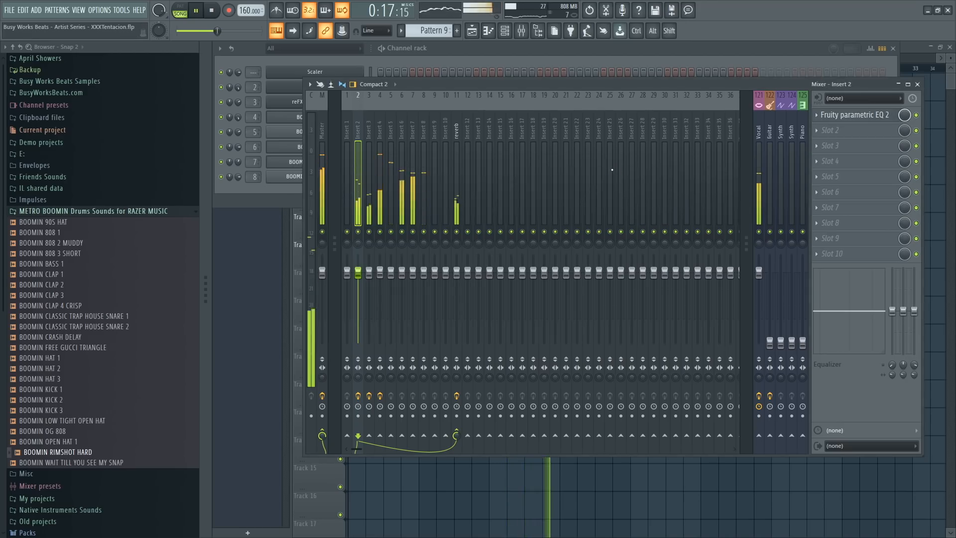
Step: Inspect the effects on mixer Insert 4, check the channel rack, and listen to the arrangement in the playlist
{"action": "left_click", "coordinate": [382, 258]}
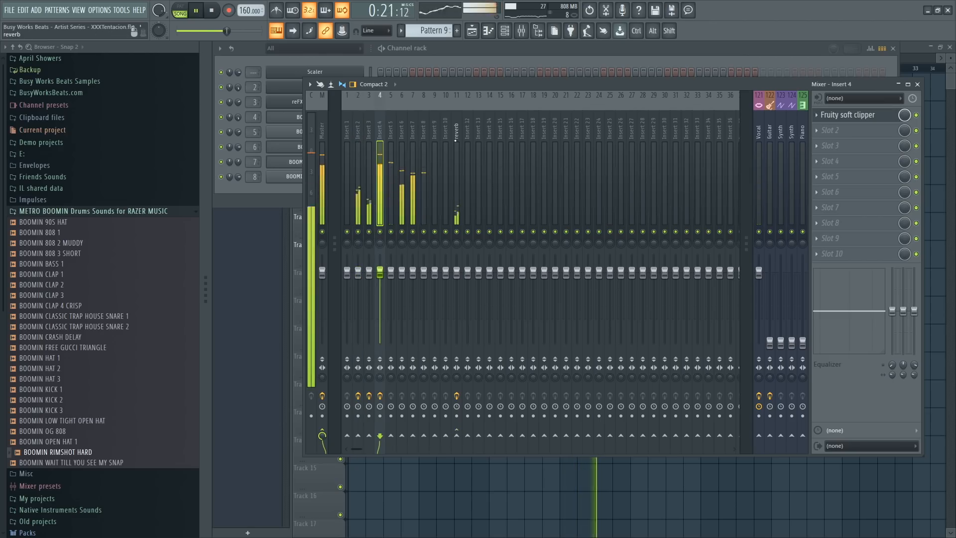
{"action": "left_click", "coordinate": [360, 149]}
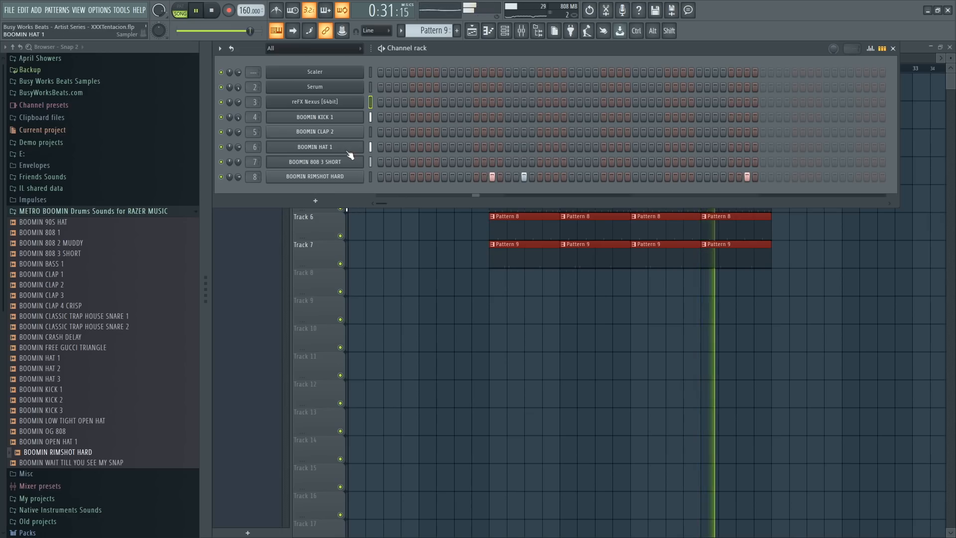
{"action": "left_click", "coordinate": [521, 30]}
{"action": "right_click", "coordinate": [516, 494]}
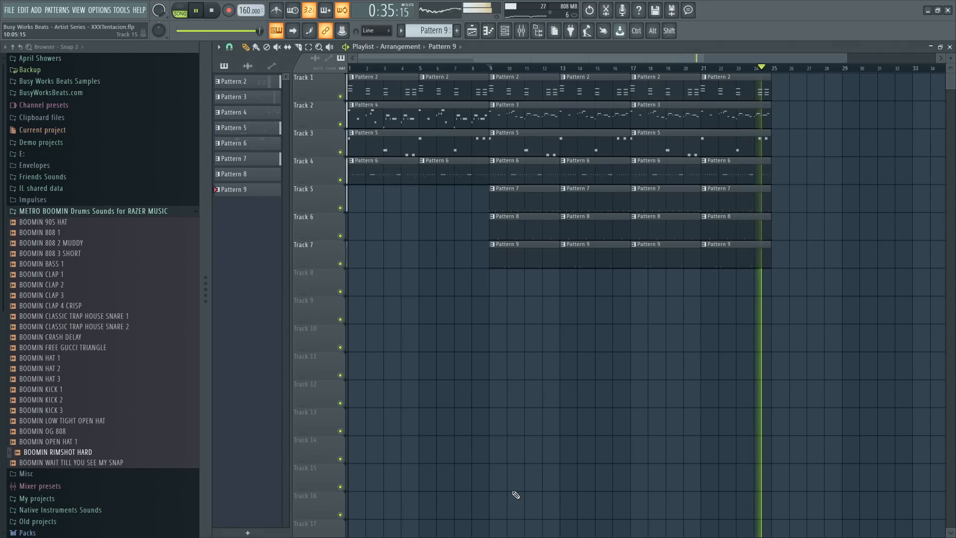